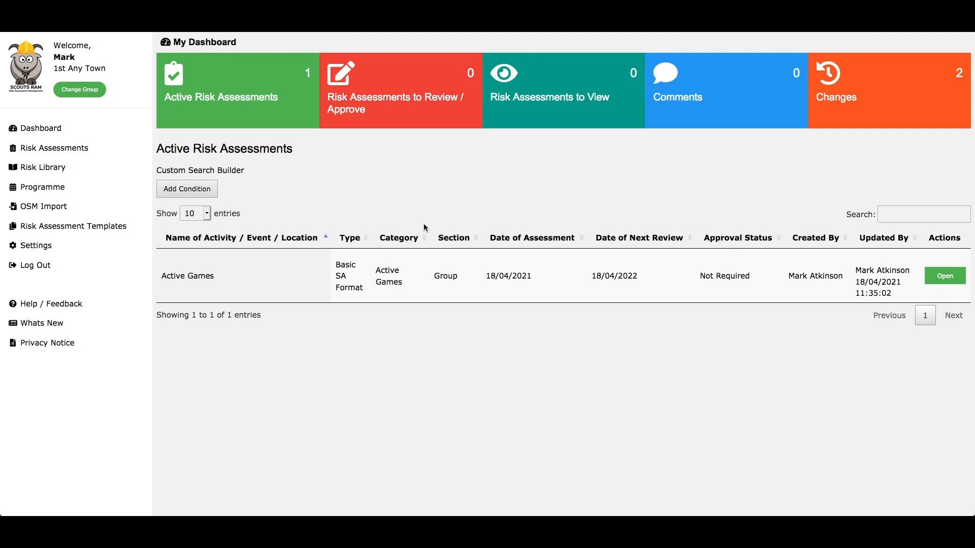
Step: Start a new approval flow in the approvals settings, named Active Games, with the flow type By Category / Section
{"action": "left_click", "coordinate": [62, 254]}
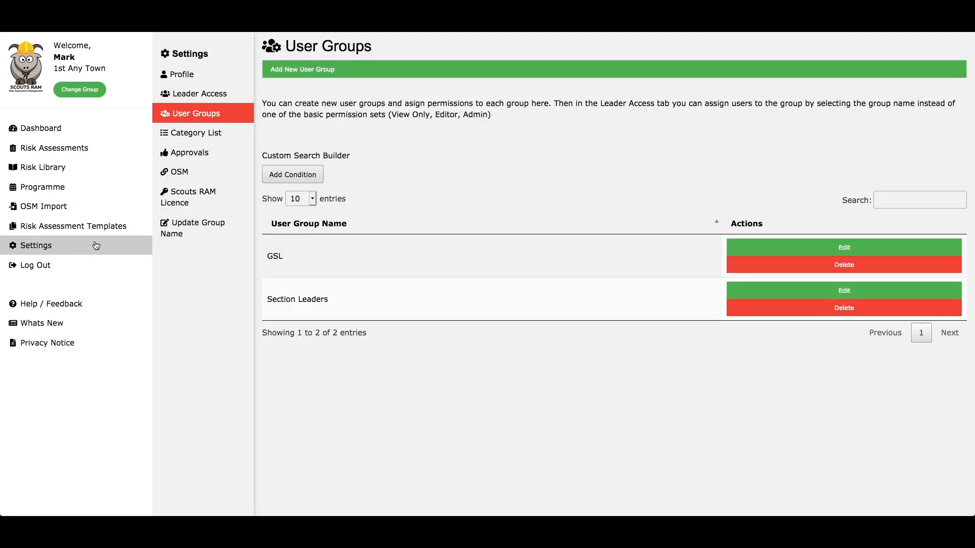
{"action": "left_click", "coordinate": [195, 158]}
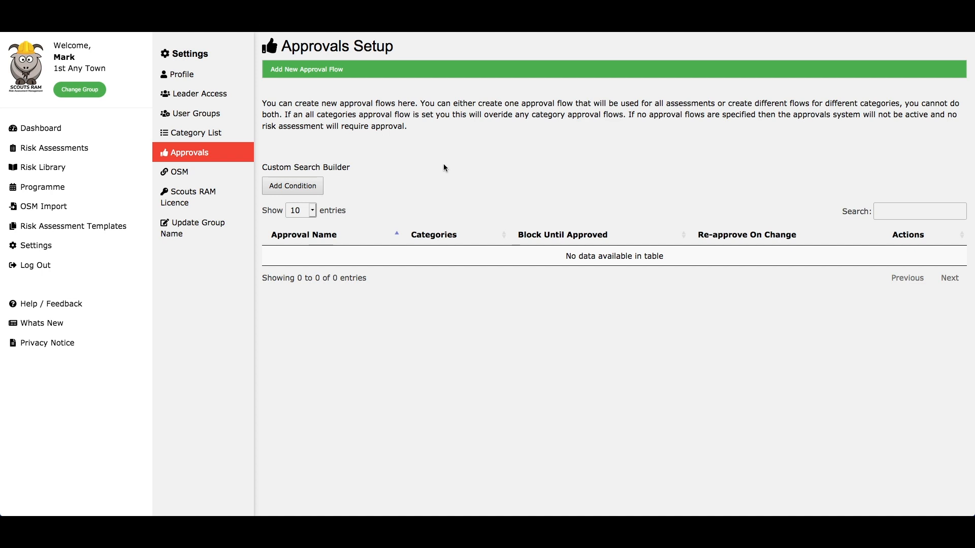
{"action": "left_click", "coordinate": [310, 75]}
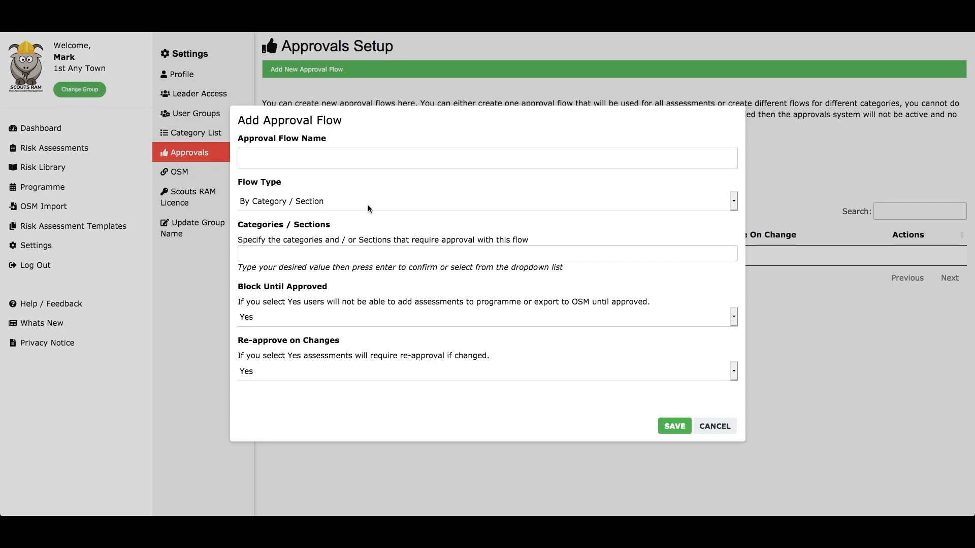
{"action": "left_click", "coordinate": [368, 203]}
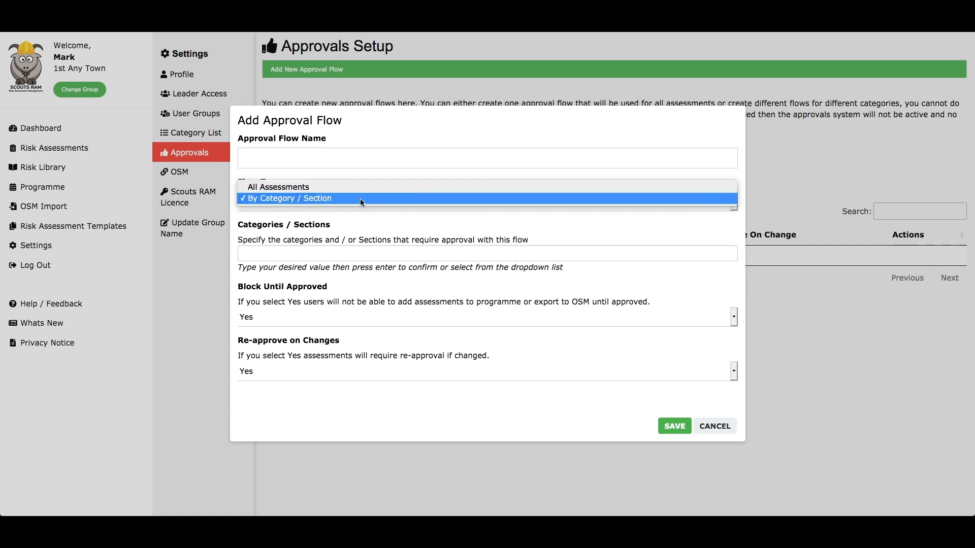
{"action": "left_click", "coordinate": [360, 199]}
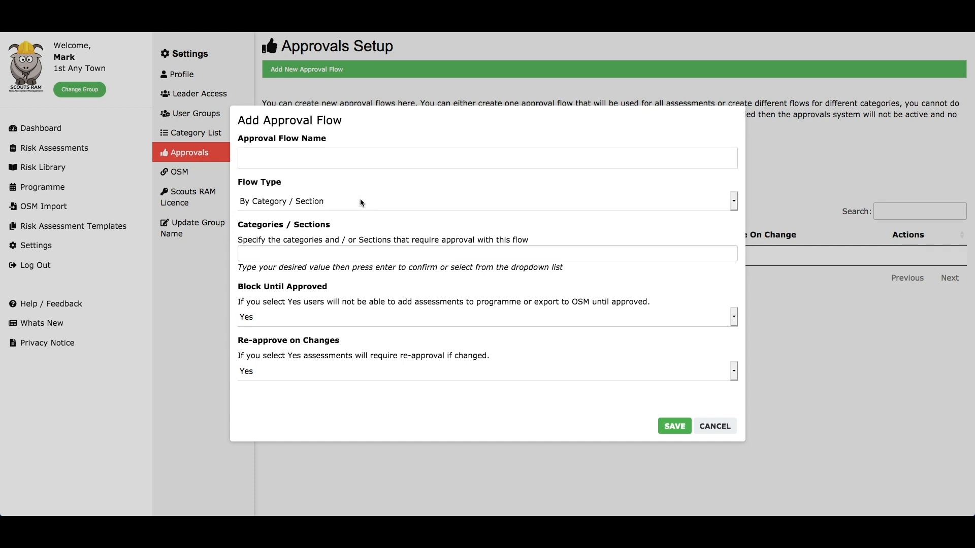
{"action": "left_click", "coordinate": [320, 155]}
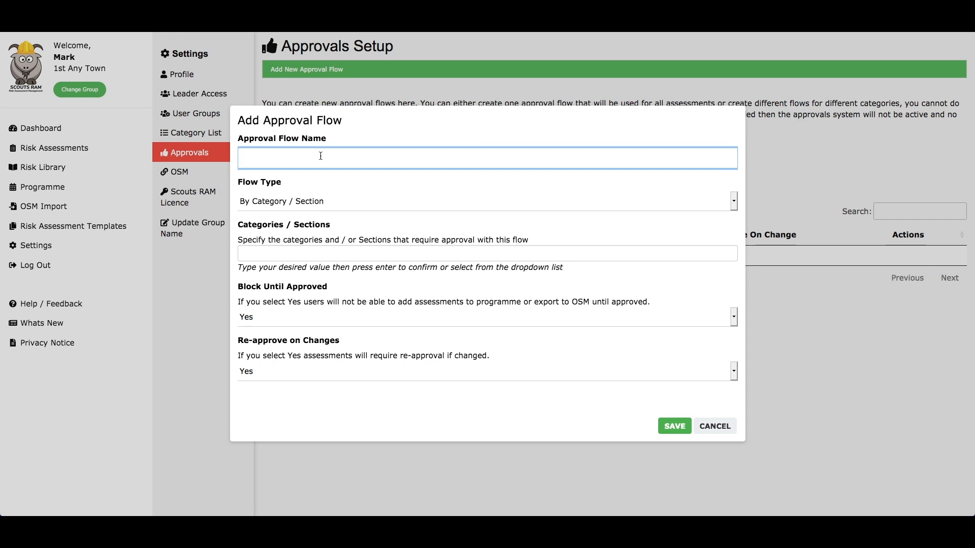
{"action": "type", "text": "Active Games"}
Step: Assign the Active Games category to the new approval flow and save the flow
{"action": "left_click", "coordinate": [292, 256]}
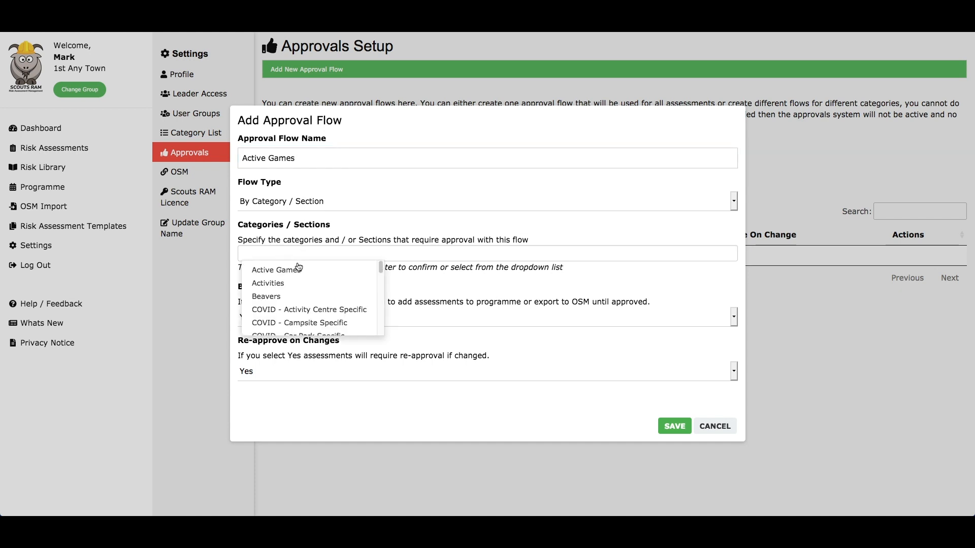
{"action": "left_click", "coordinate": [294, 270]}
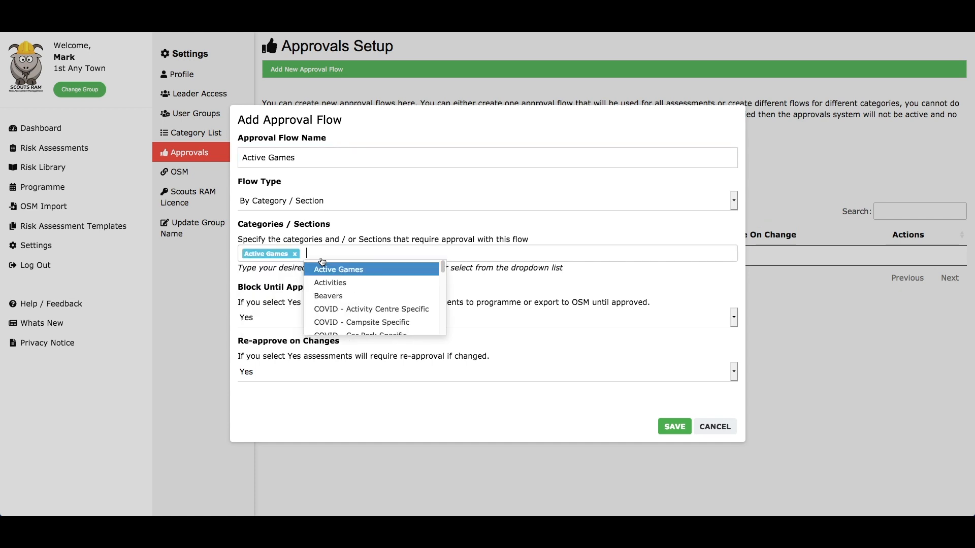
{"action": "left_click", "coordinate": [510, 296]}
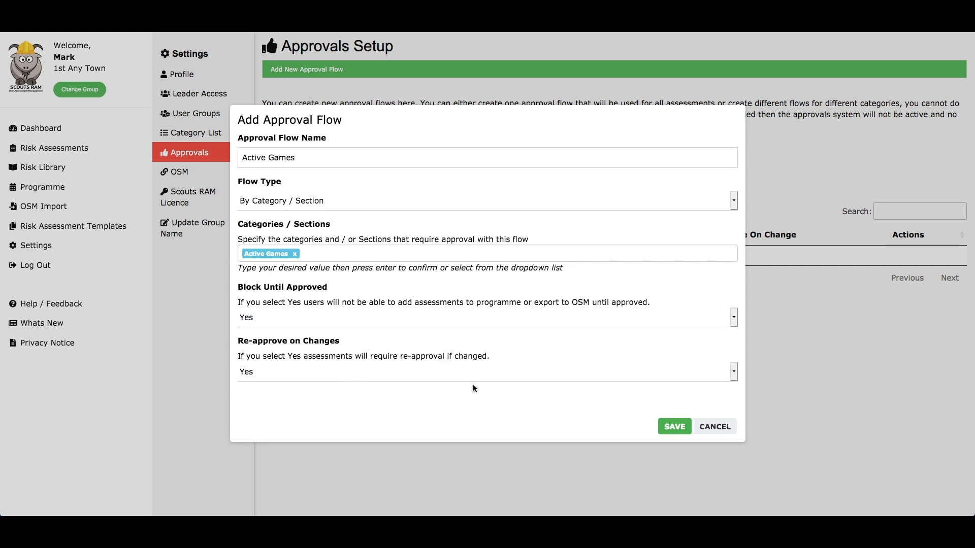
{"action": "left_click", "coordinate": [674, 428]}
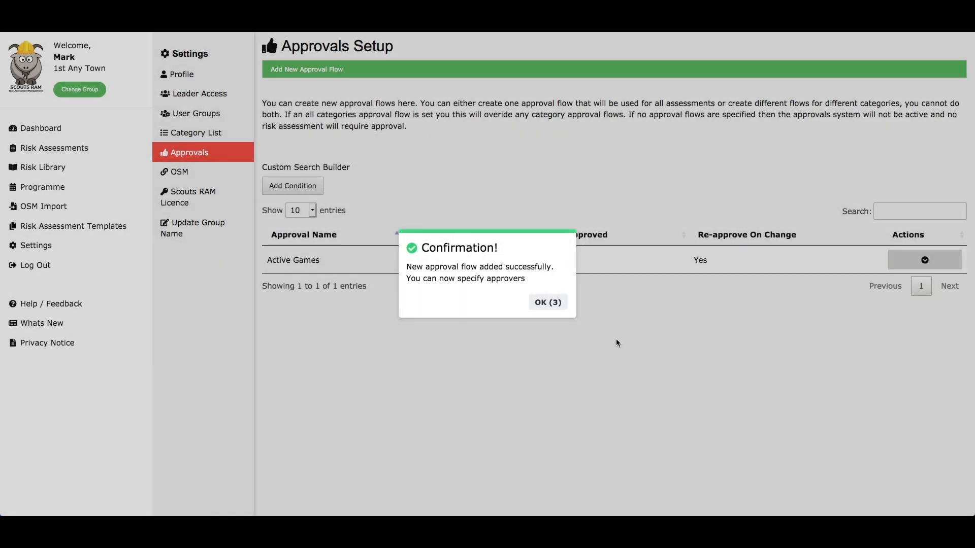
{"action": "left_click", "coordinate": [551, 303]}
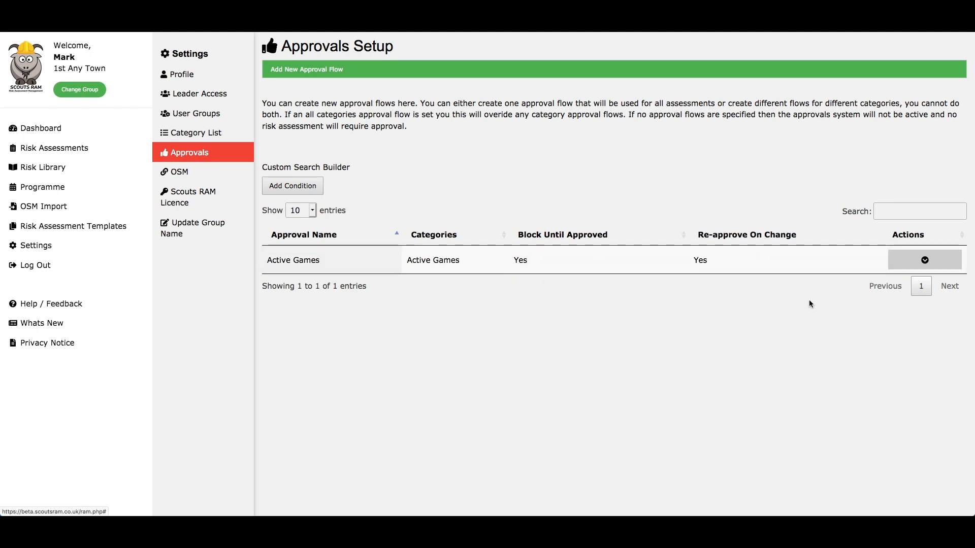
Step: Start a new approval level named Section Leader in the approvers of the Active Games flow
{"action": "left_click", "coordinate": [925, 260]}
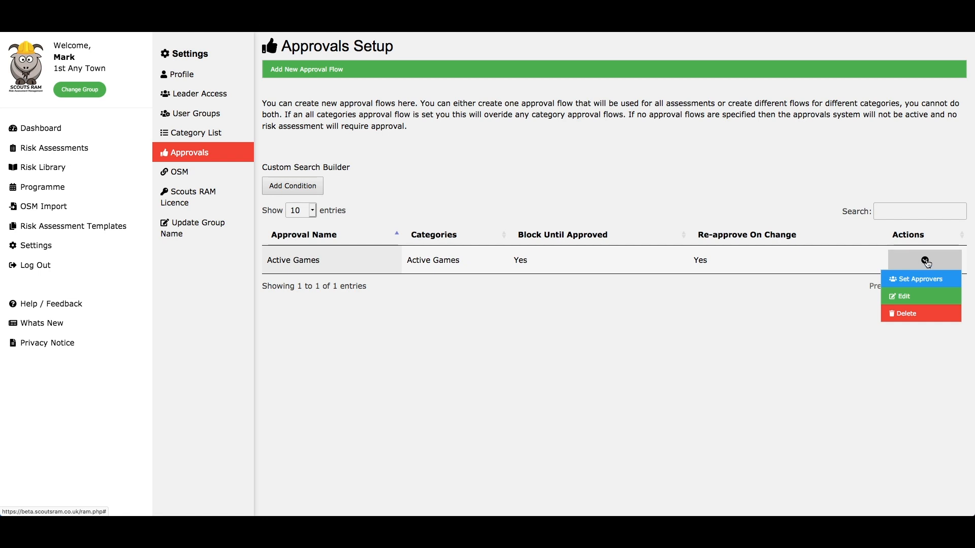
{"action": "left_click", "coordinate": [922, 280]}
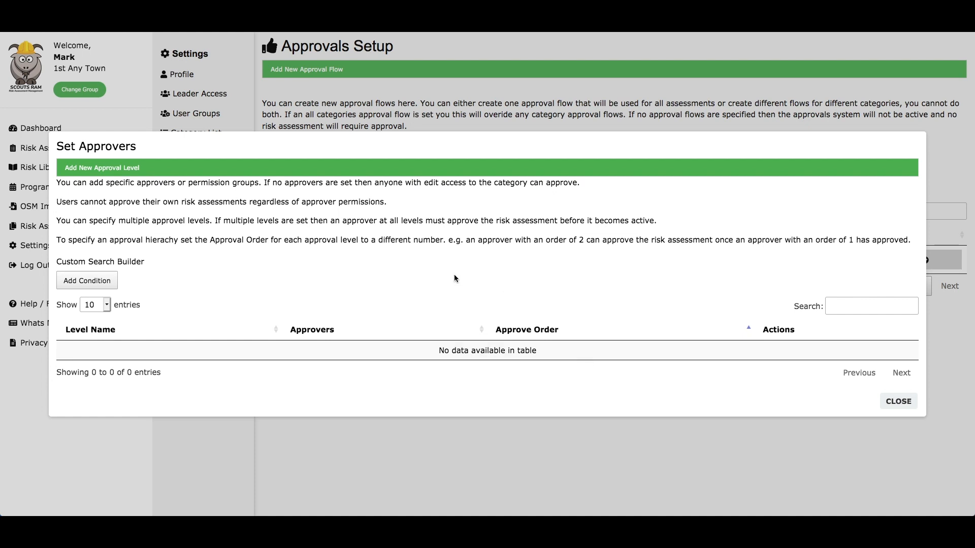
{"action": "left_click", "coordinate": [122, 168]}
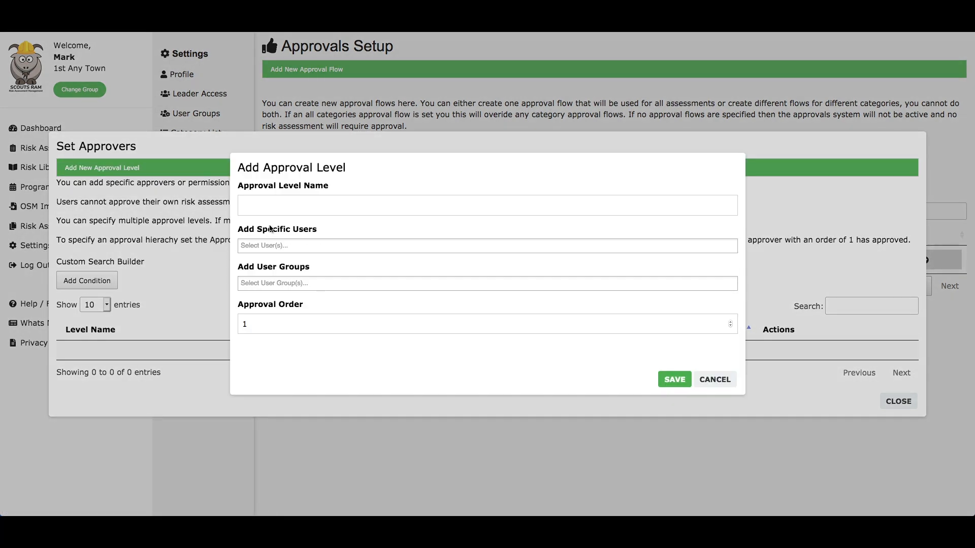
{"action": "left_click", "coordinate": [277, 202]}
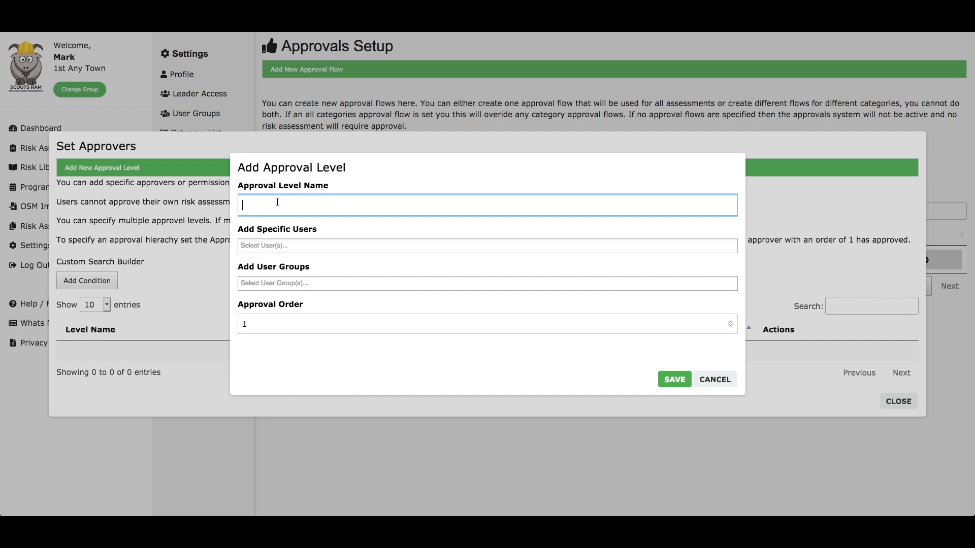
{"action": "type", "text": "Section Leader"}
Step: Assign the Section Leaders user group to the level, keep approval order 1, and save it
{"action": "left_click", "coordinate": [289, 247]}
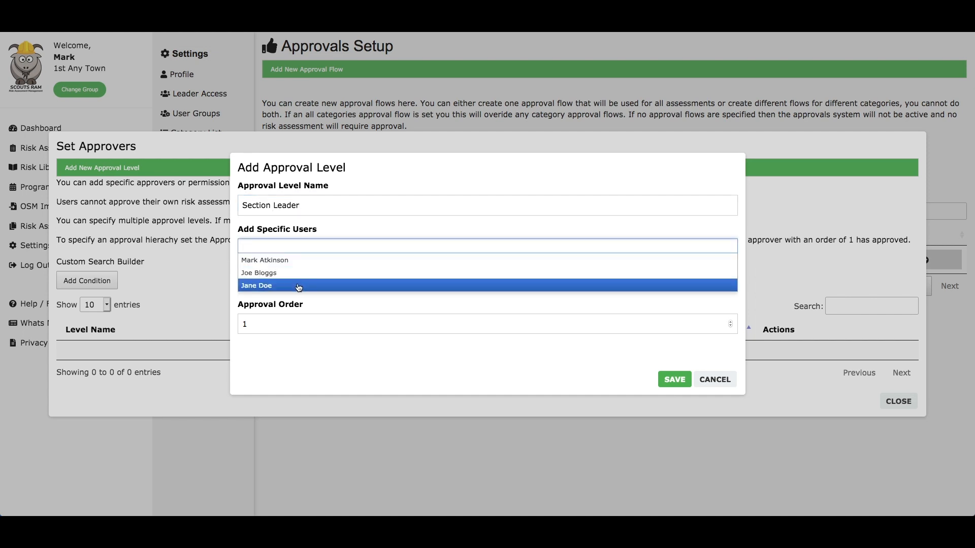
{"action": "left_click", "coordinate": [336, 304]}
{"action": "left_click", "coordinate": [294, 284]}
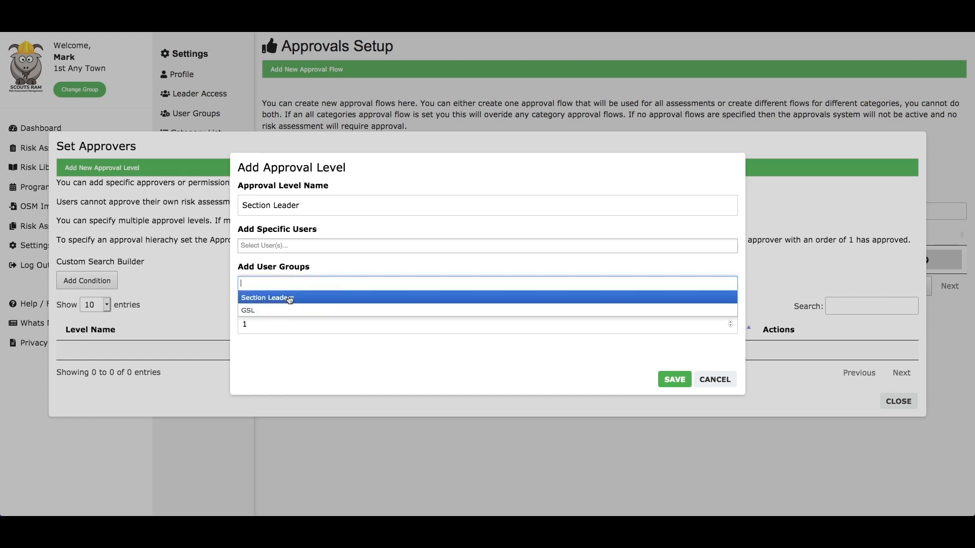
{"action": "left_click", "coordinate": [290, 300]}
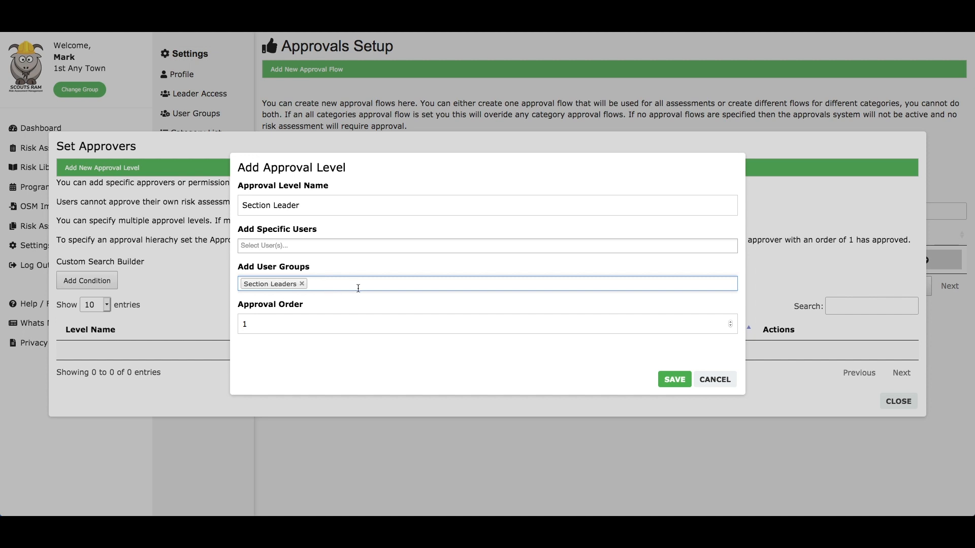
{"action": "left_click", "coordinate": [342, 324]}
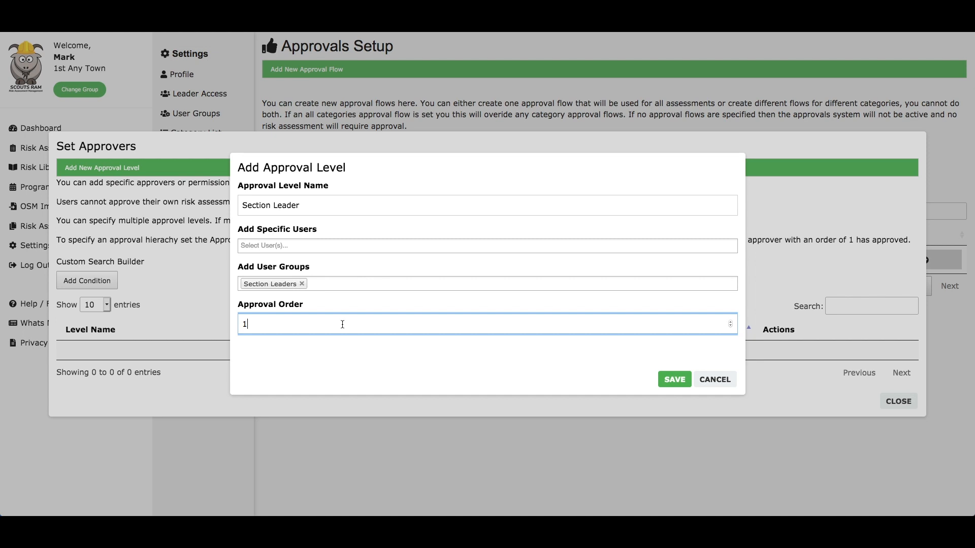
{"action": "left_click", "coordinate": [670, 381]}
{"action": "left_click", "coordinate": [548, 297]}
Step: Add an approval level named GSL for the GSL user group with approval order 2, and close the approver setup
{"action": "left_click", "coordinate": [117, 166]}
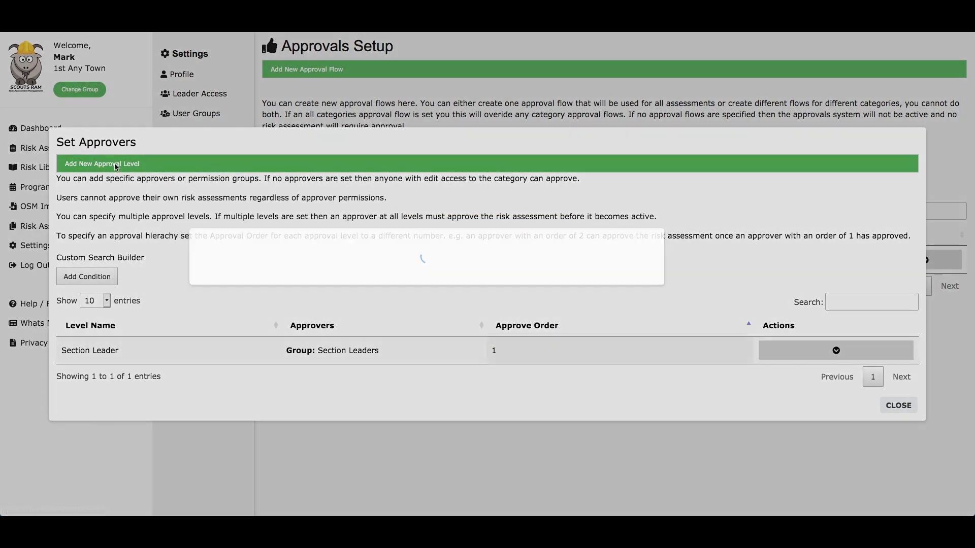
{"action": "left_click", "coordinate": [273, 204]}
{"action": "type", "text": "GSL"}
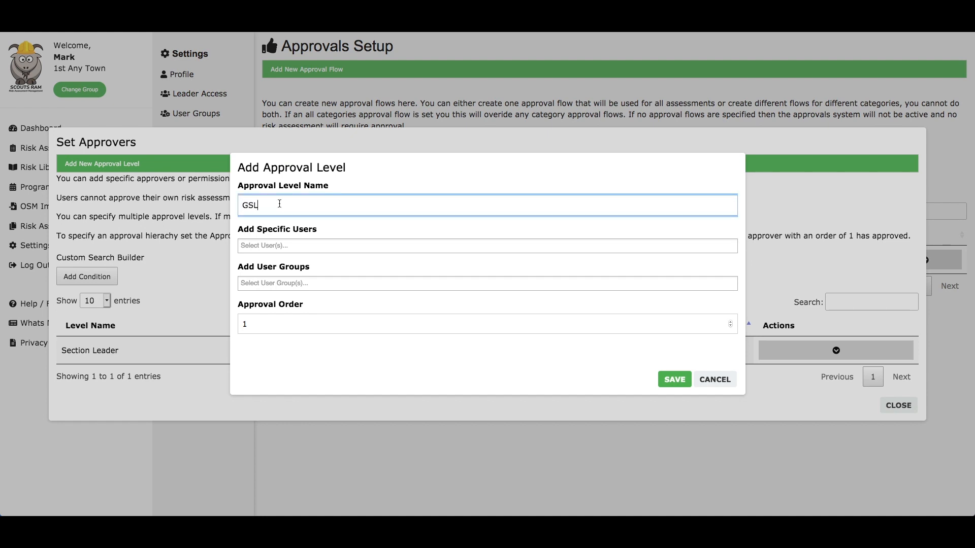
{"action": "left_click", "coordinate": [278, 283]}
{"action": "left_click", "coordinate": [269, 309]}
{"action": "left_click_drag", "start_coordinate": [259, 323], "coordinate": [233, 318]}
{"action": "type", "text": "2"}
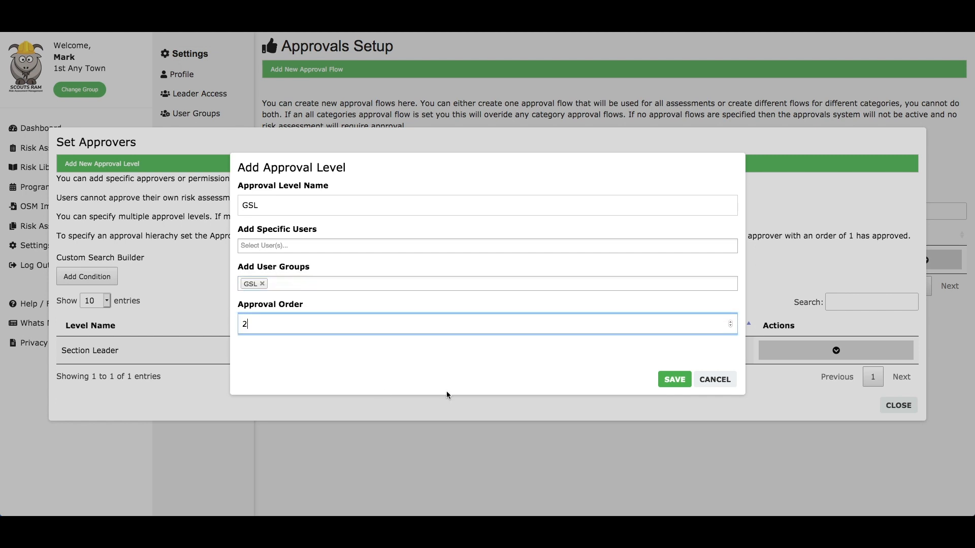
{"action": "left_click", "coordinate": [672, 381]}
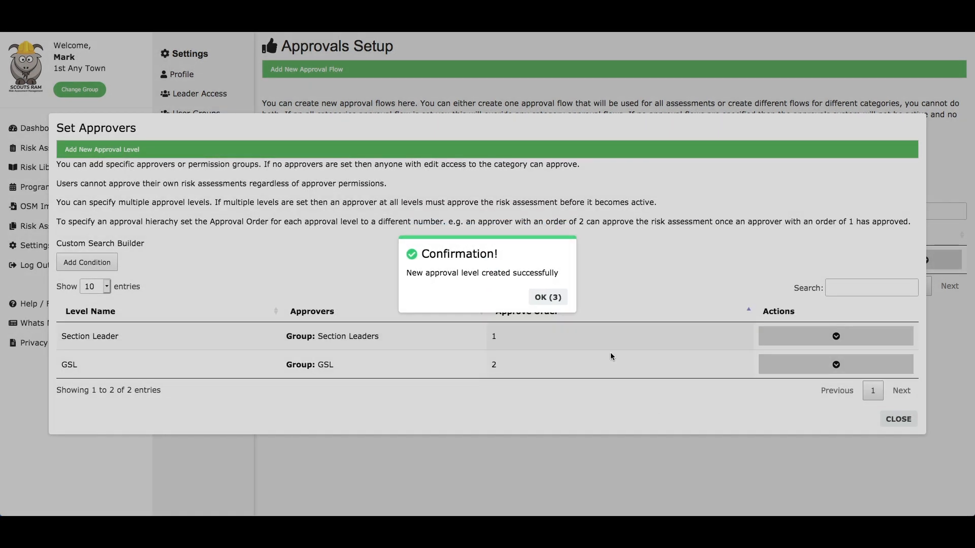
{"action": "left_click", "coordinate": [556, 299]}
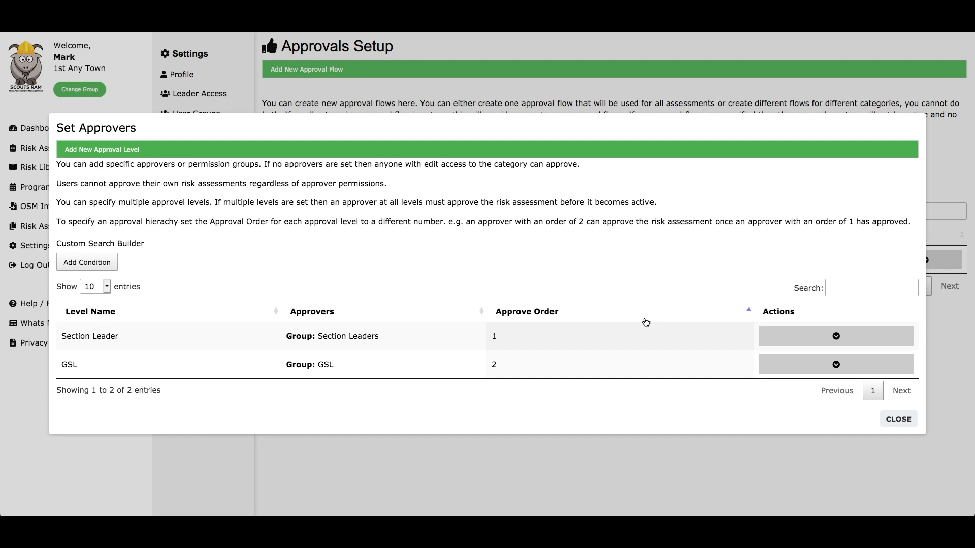
{"action": "left_click", "coordinate": [898, 425]}
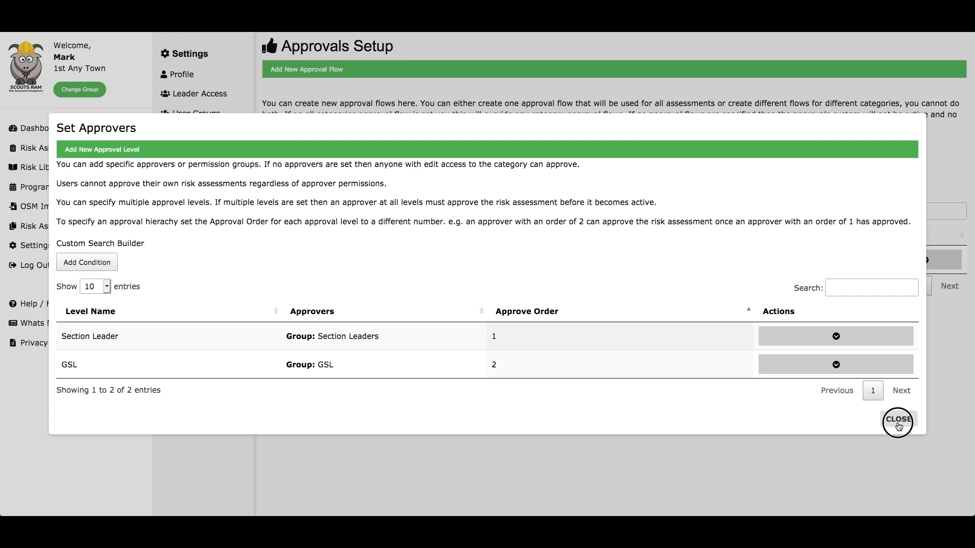
{"action": "left_click", "coordinate": [898, 426]}
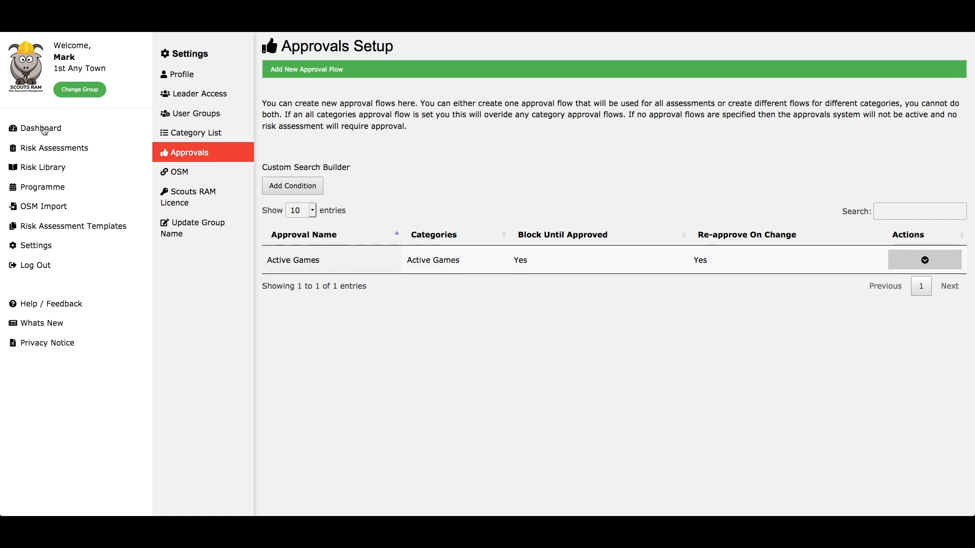
Step: Open the Active Games risk assessment and bring up its approvals
{"action": "left_click", "coordinate": [55, 148]}
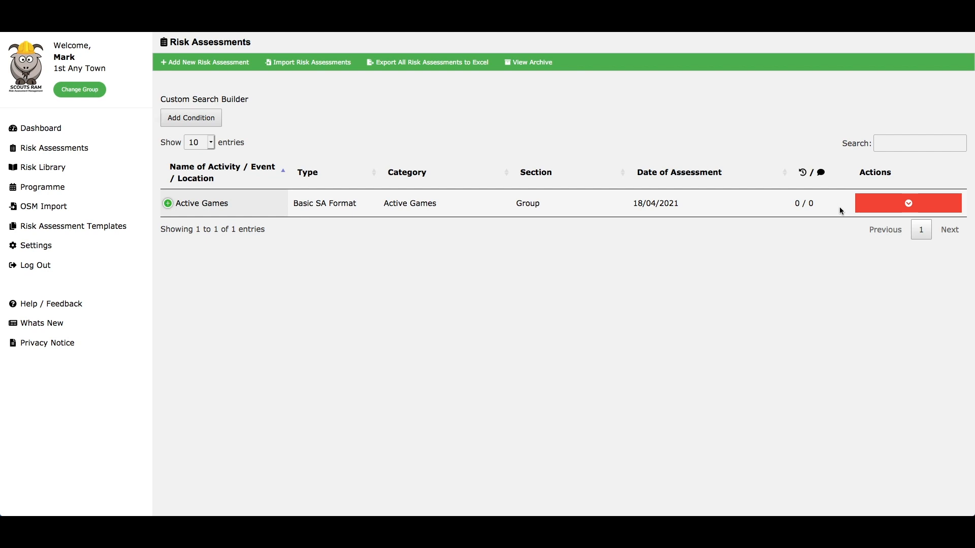
{"action": "left_click", "coordinate": [864, 210]}
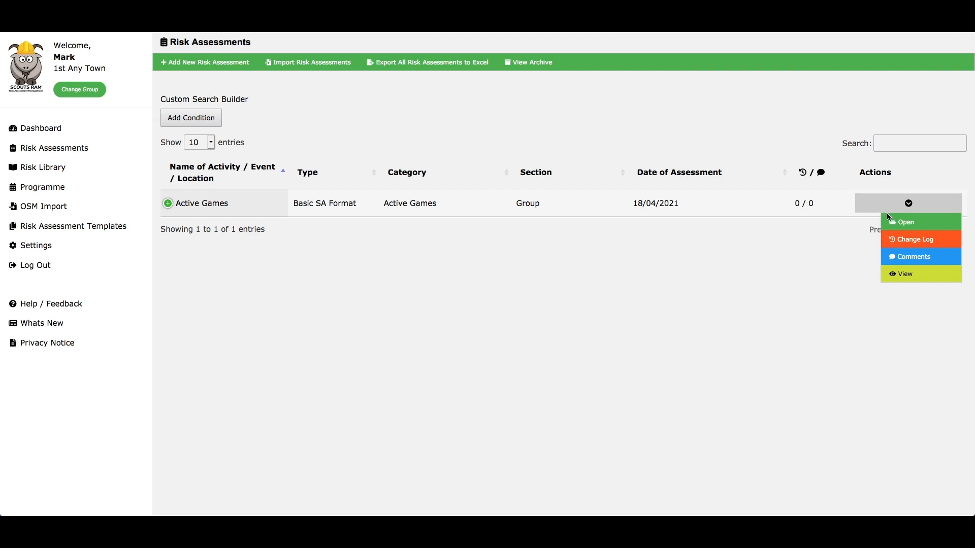
{"action": "left_click", "coordinate": [900, 223]}
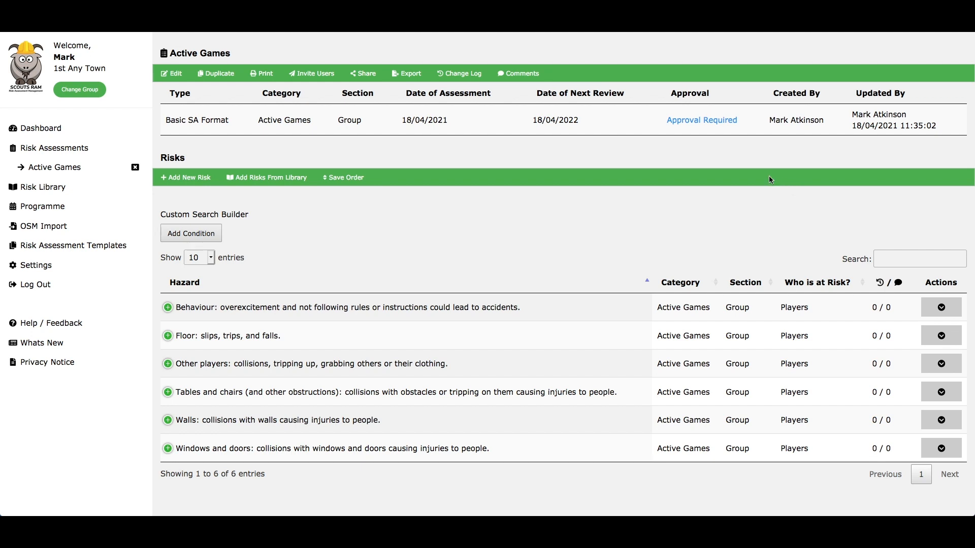
{"action": "left_click", "coordinate": [704, 125]}
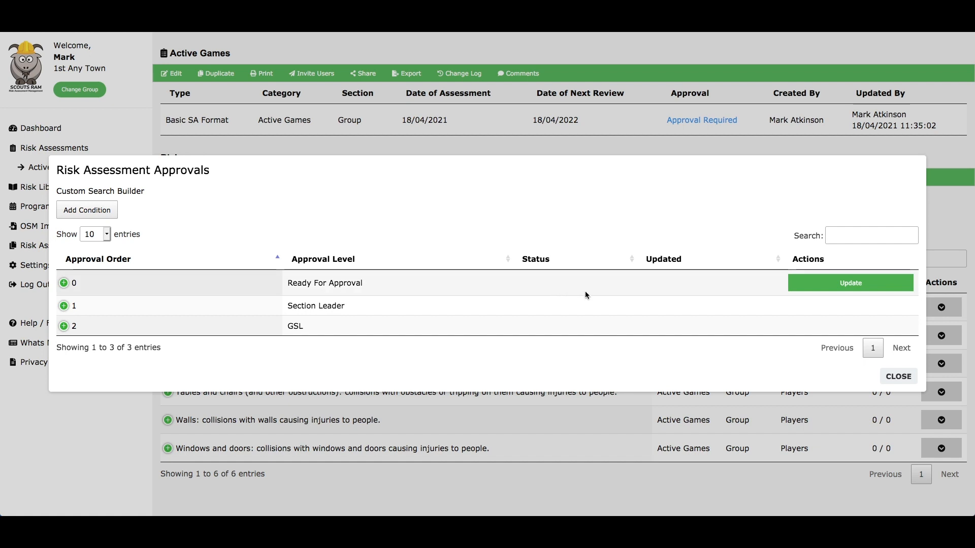
Step: Update the Ready For Approval entry to the status Ready To Approve, save it, and close the approvals
{"action": "left_click", "coordinate": [845, 283]}
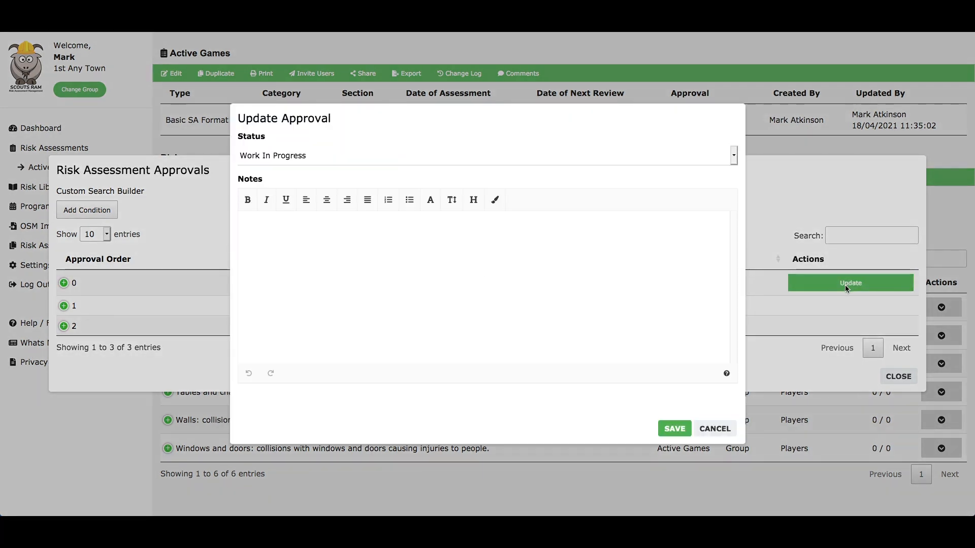
{"action": "left_click", "coordinate": [428, 159]}
{"action": "left_click", "coordinate": [429, 164]}
{"action": "left_click", "coordinate": [442, 241]}
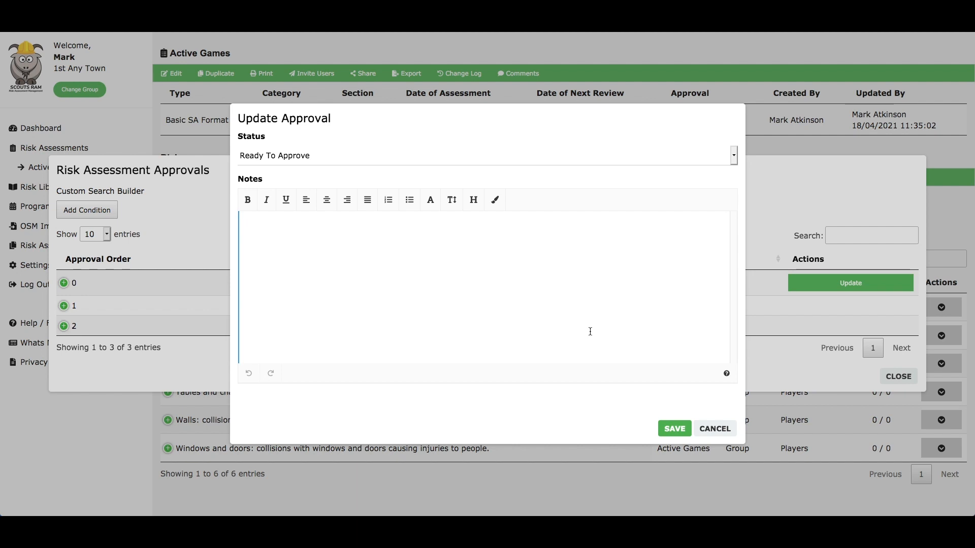
{"action": "left_click", "coordinate": [678, 433]}
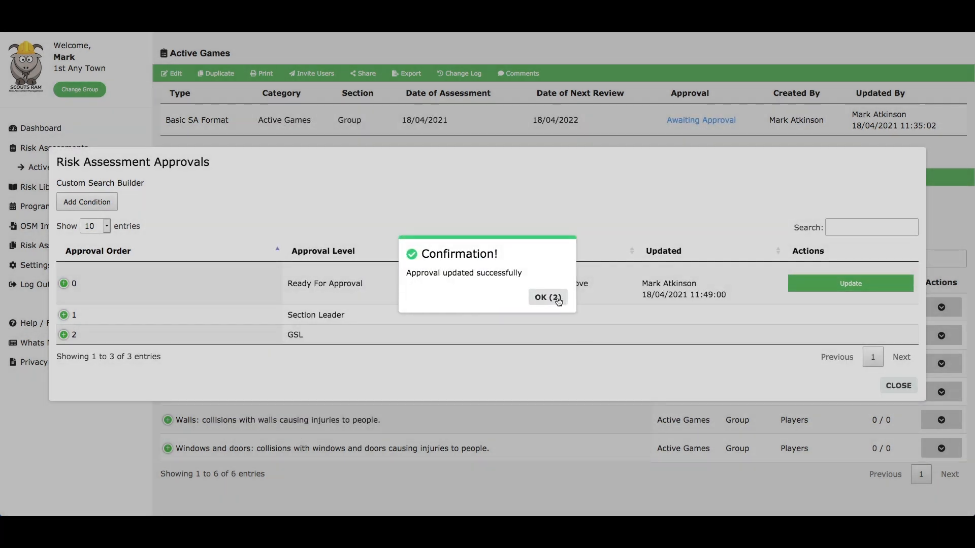
{"action": "left_click", "coordinate": [556, 299]}
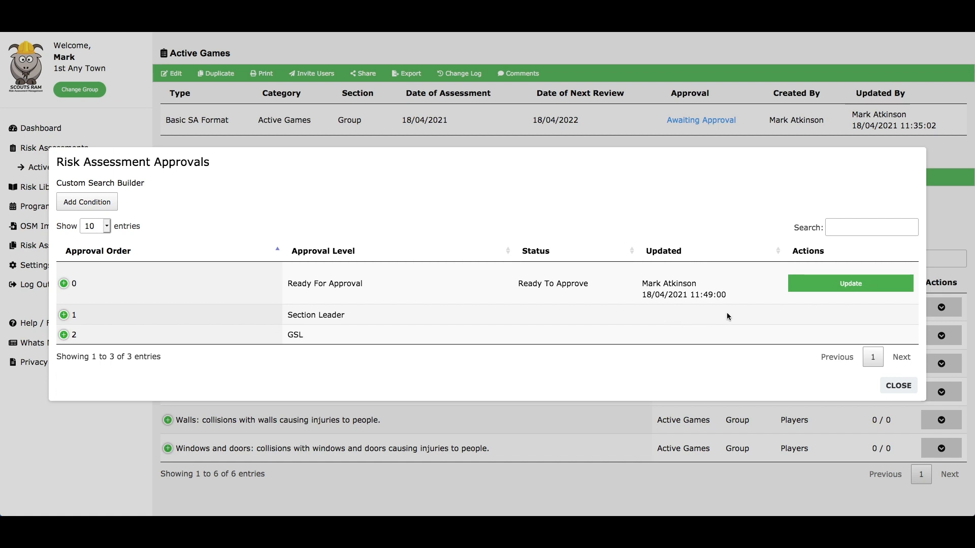
{"action": "left_click", "coordinate": [898, 386]}
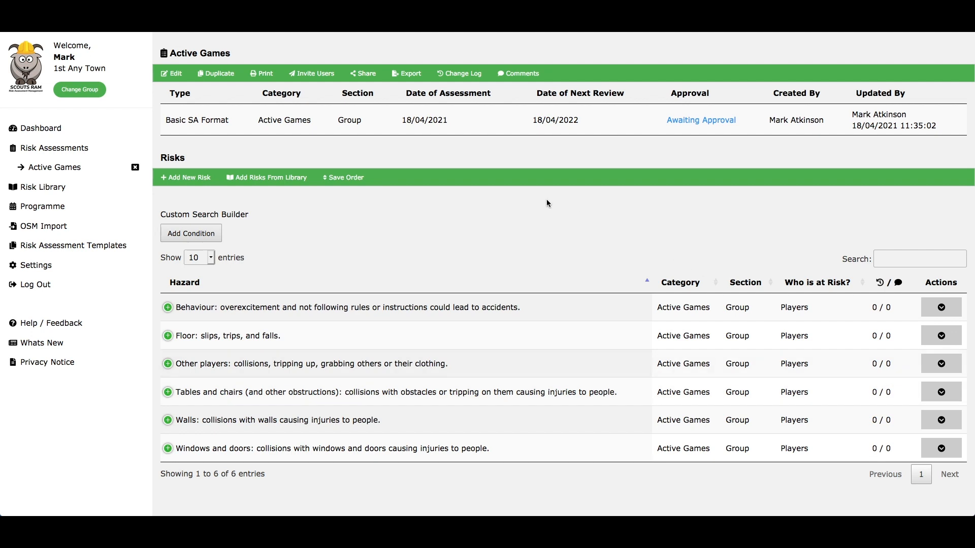
Step: Log out and, from the section leader's account, open the approvals of the Active Games risk assessment waiting for review
{"action": "left_click", "coordinate": [55, 283]}
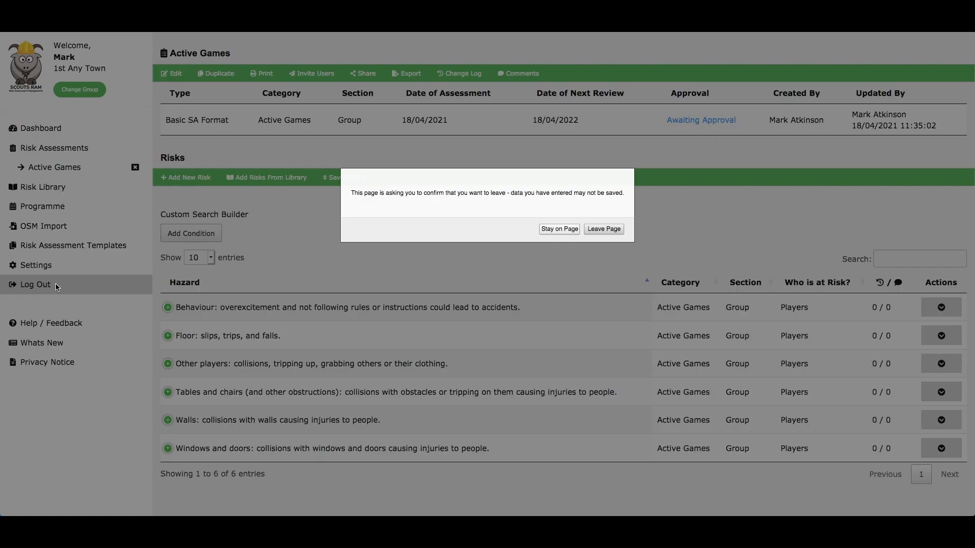
{"action": "left_click", "coordinate": [612, 228]}
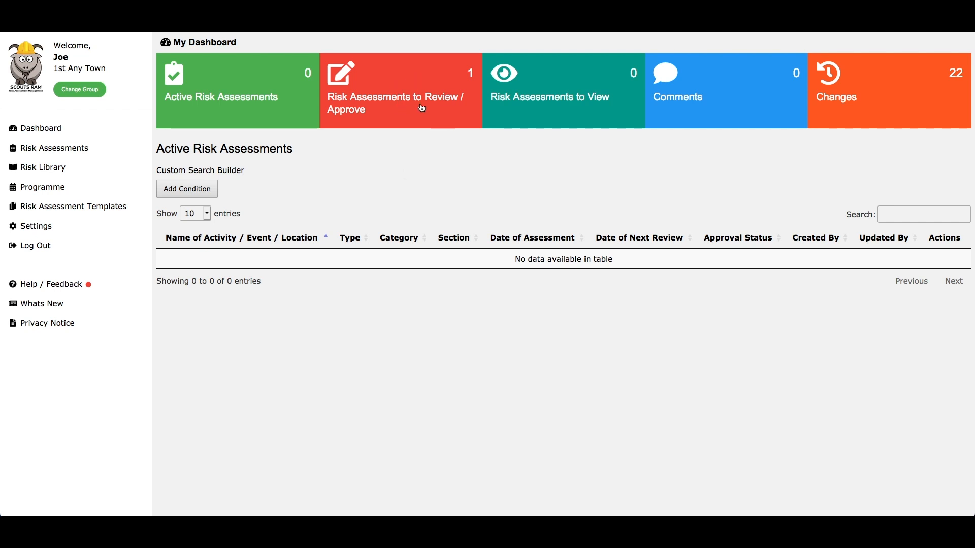
{"action": "left_click", "coordinate": [381, 96]}
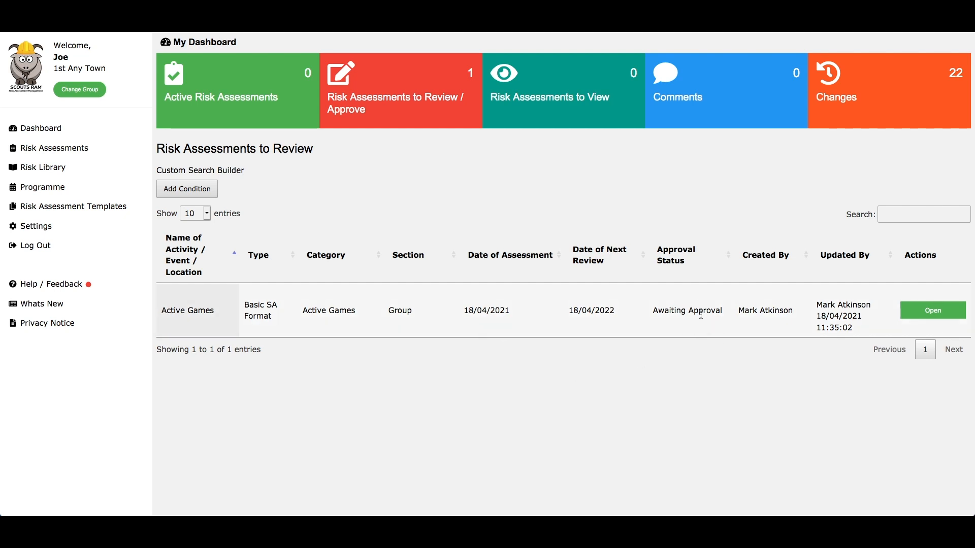
{"action": "left_click", "coordinate": [930, 311]}
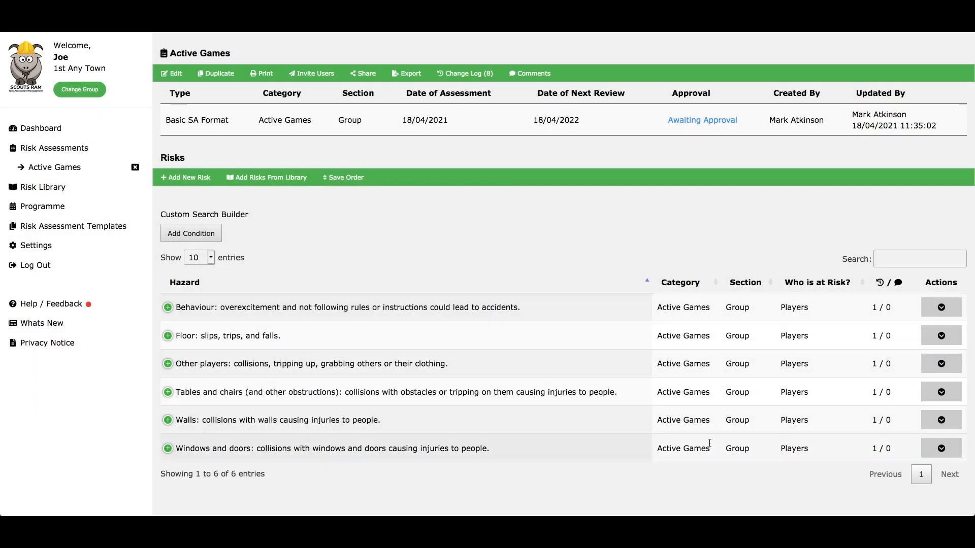
{"action": "left_click", "coordinate": [706, 124]}
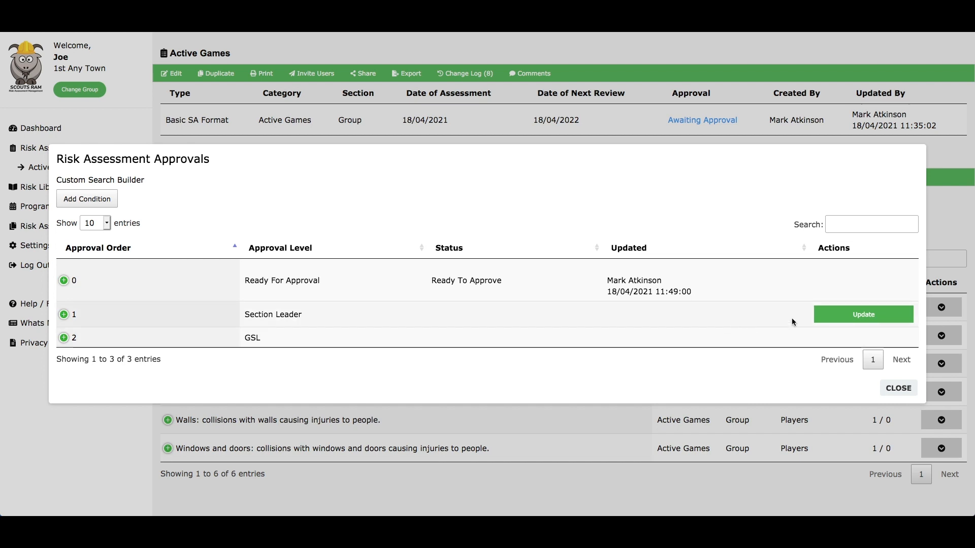
Step: Update the Section Leader approval level to the status Approved, save it, and close the approvals
{"action": "left_click", "coordinate": [832, 314]}
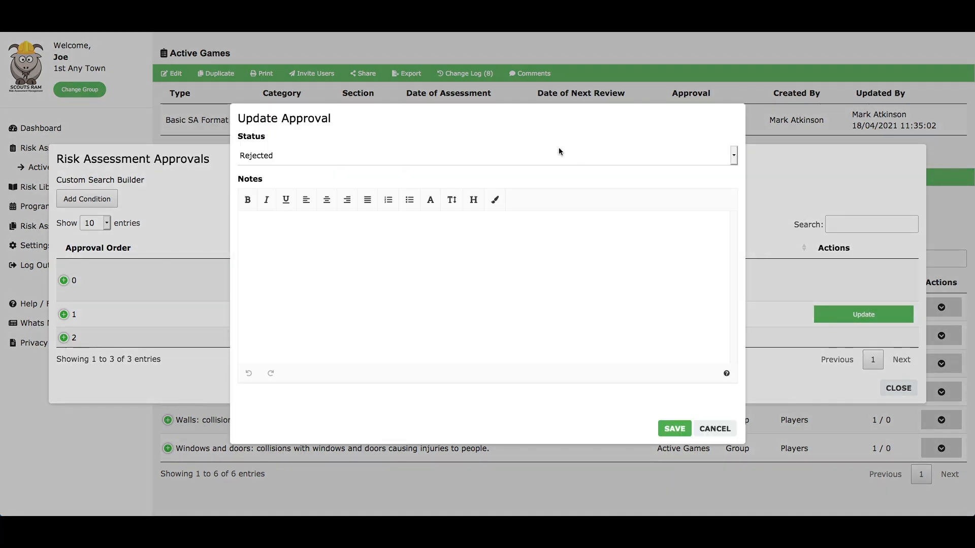
{"action": "left_click", "coordinate": [548, 156]}
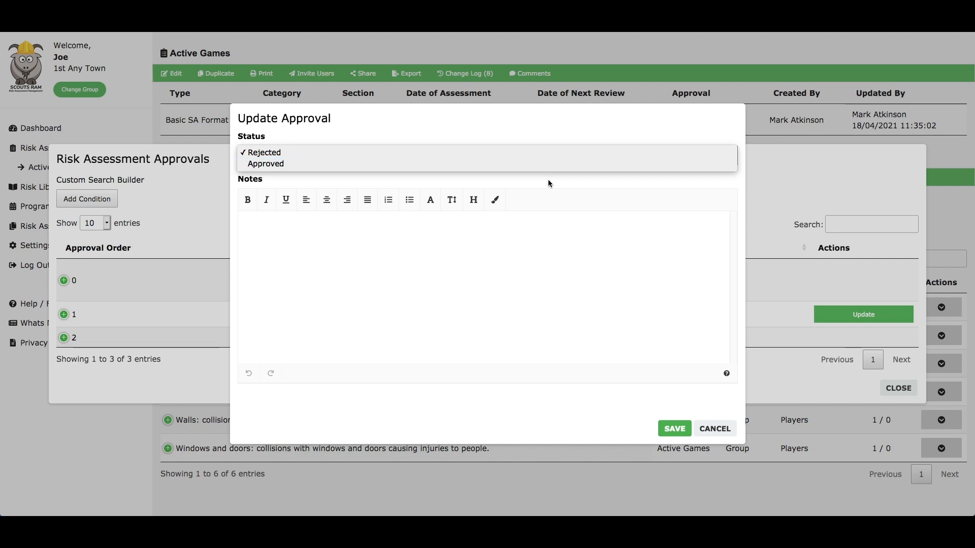
{"action": "left_click", "coordinate": [548, 259]}
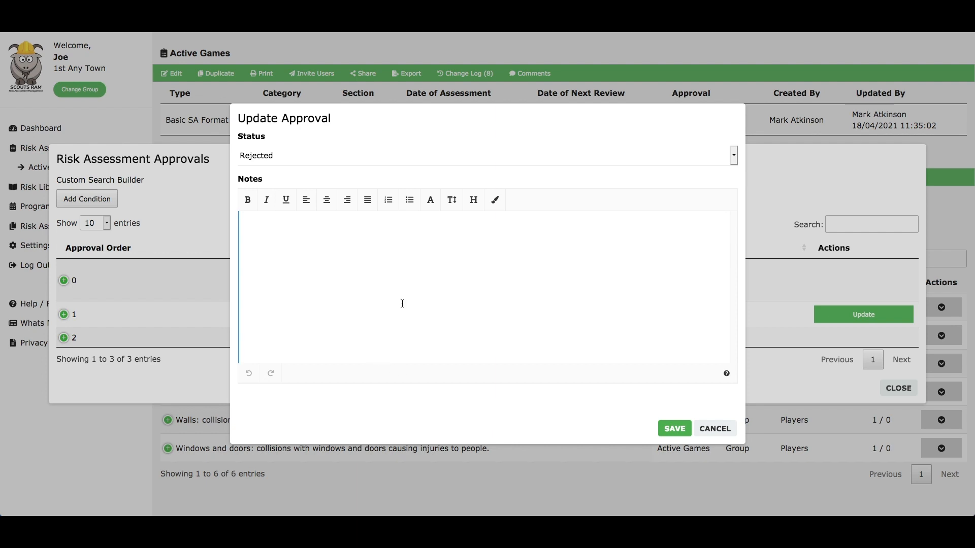
{"action": "left_click", "coordinate": [345, 157]}
{"action": "left_click", "coordinate": [341, 163]}
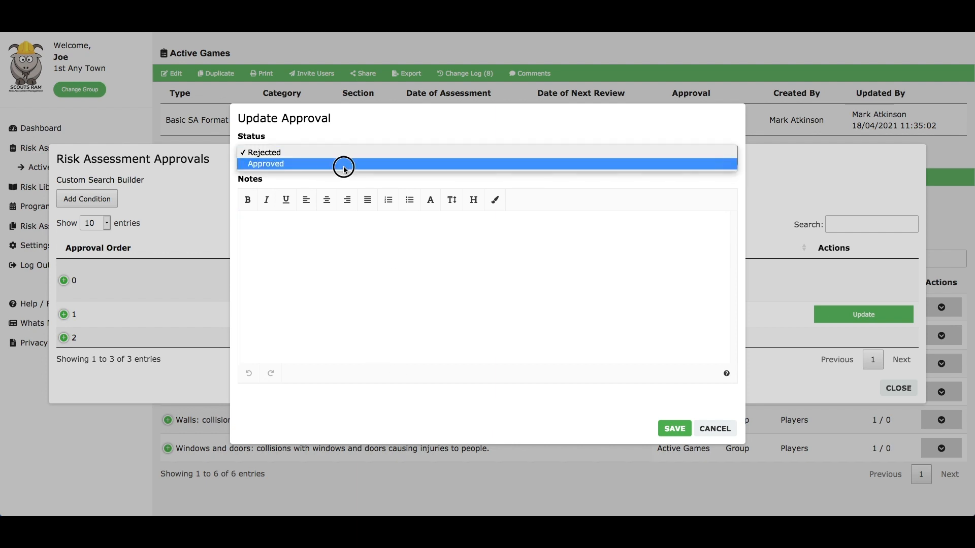
{"action": "left_click", "coordinate": [674, 429]}
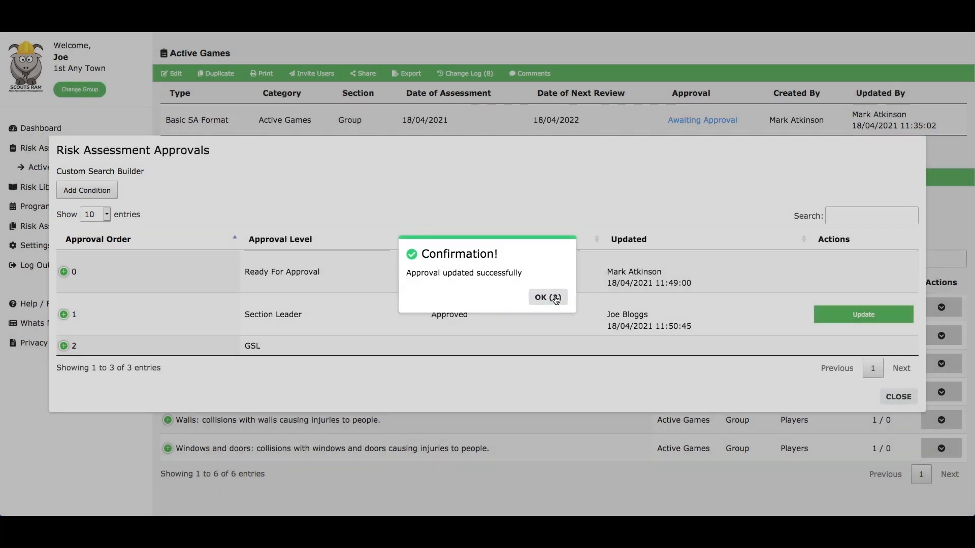
{"action": "left_click", "coordinate": [555, 299]}
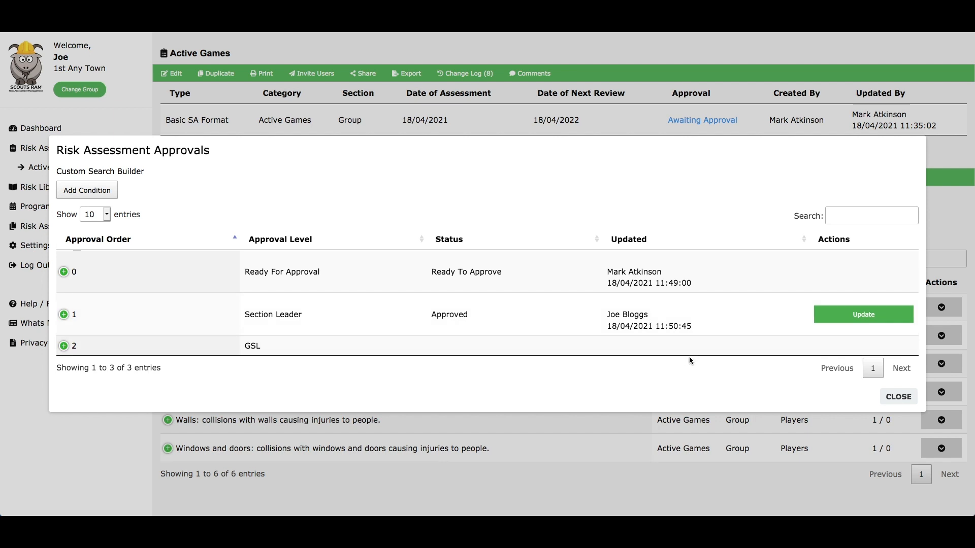
{"action": "left_click", "coordinate": [898, 397]}
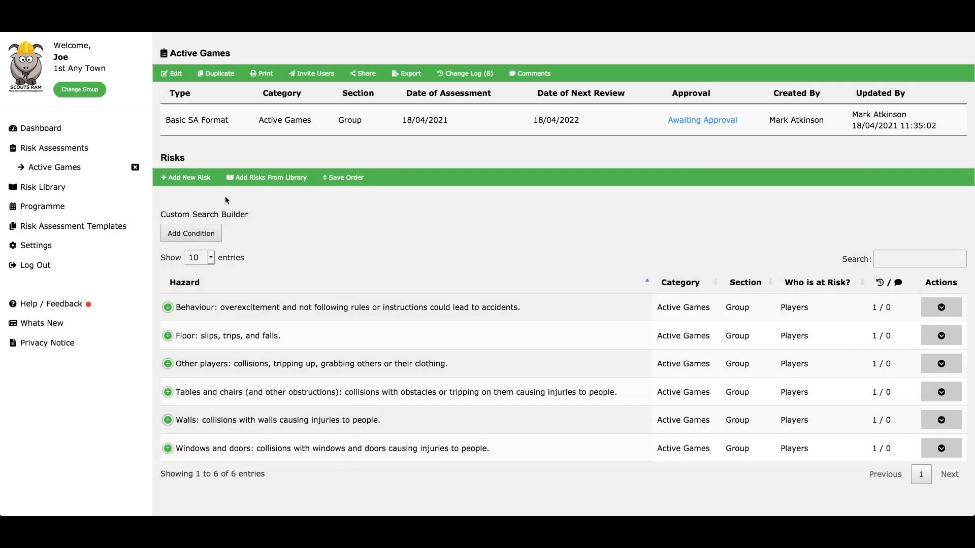
Step: Log out and, from the GSL's account, open the approvals of the Active Games risk assessment waiting for review
{"action": "left_click", "coordinate": [50, 265]}
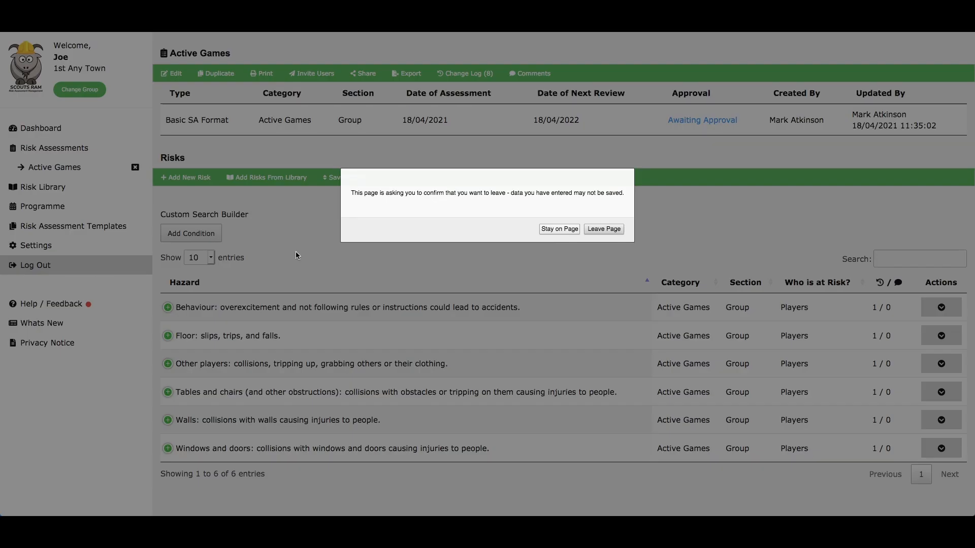
{"action": "left_click", "coordinate": [590, 230]}
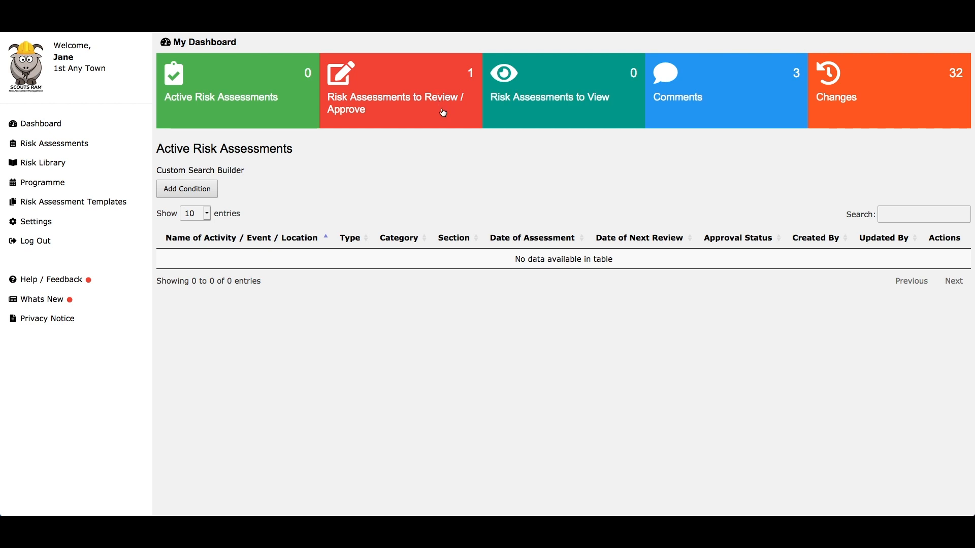
{"action": "left_click", "coordinate": [430, 92]}
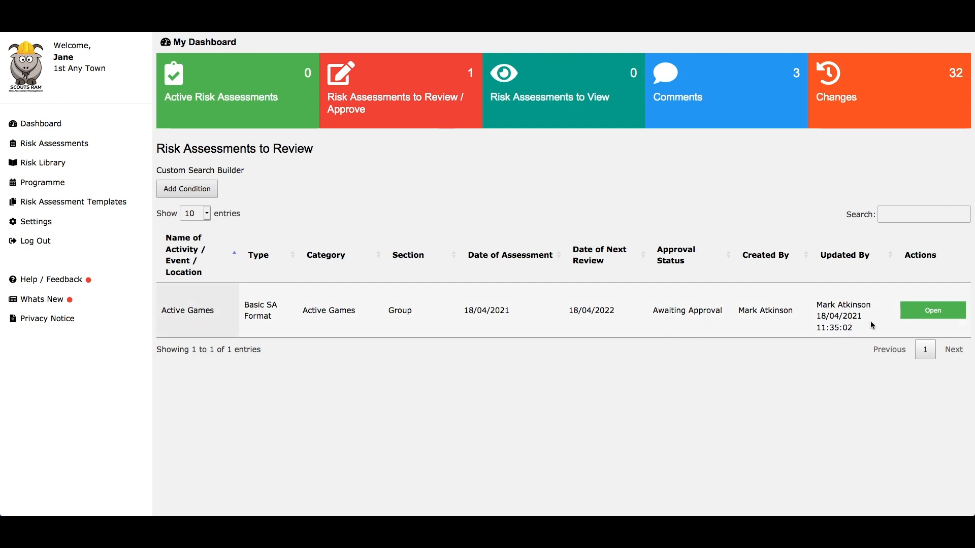
{"action": "left_click", "coordinate": [933, 312]}
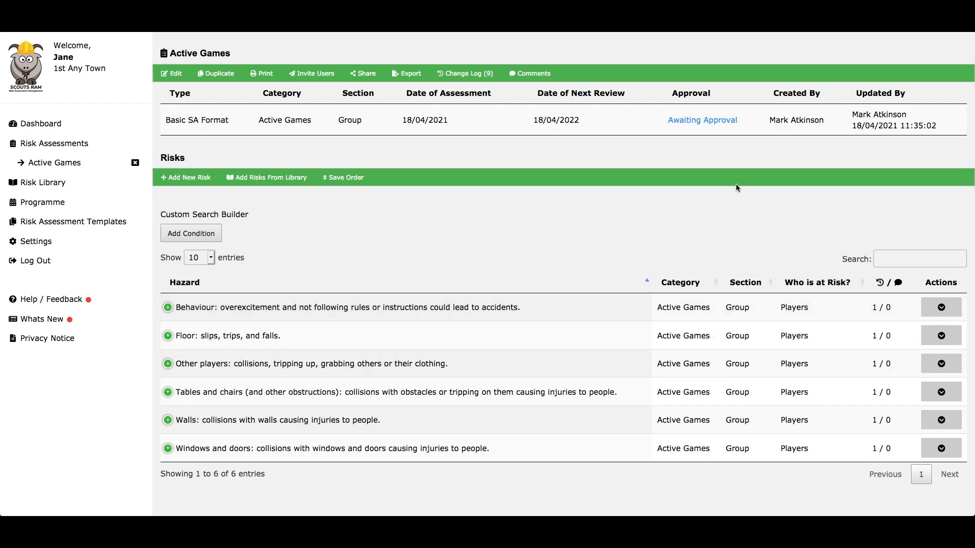
{"action": "left_click", "coordinate": [708, 120]}
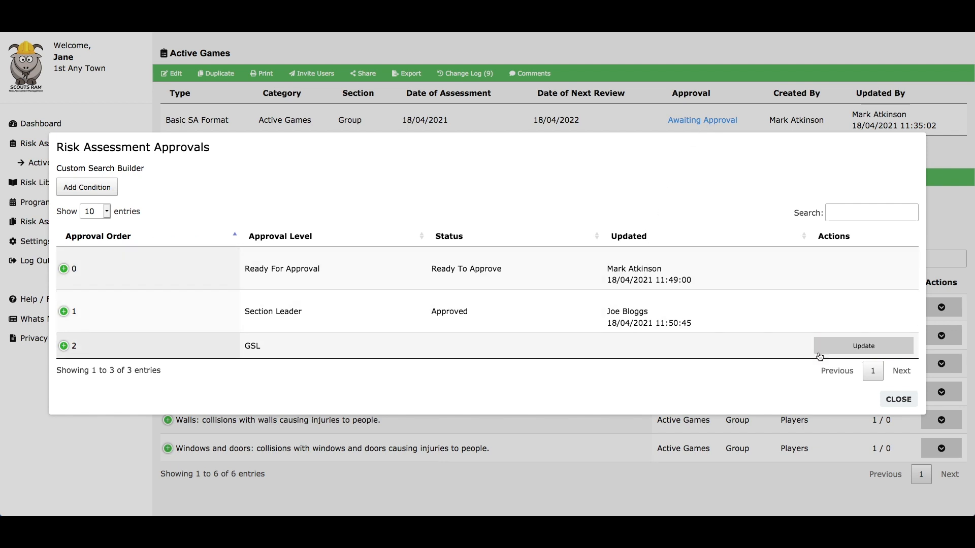
Step: Update the GSL approval level to the status Approved, save it, and close the approvals
{"action": "left_click", "coordinate": [837, 352]}
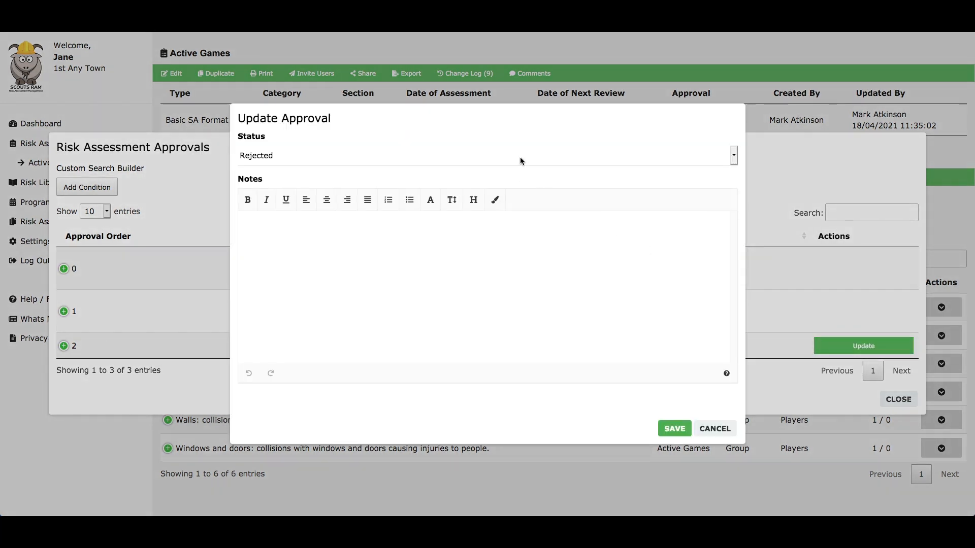
{"action": "left_click", "coordinate": [448, 161]}
{"action": "left_click", "coordinate": [451, 164]}
{"action": "left_click", "coordinate": [675, 429]}
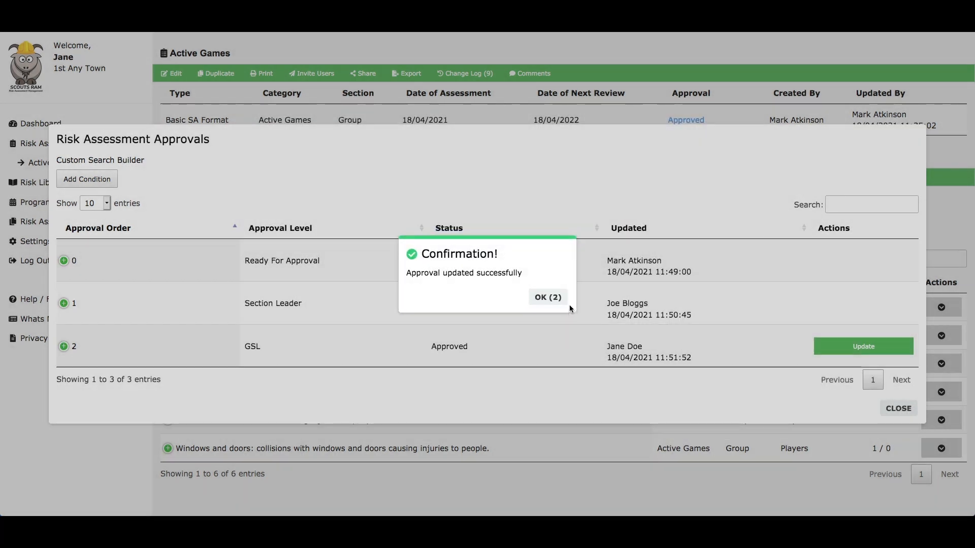
{"action": "left_click", "coordinate": [536, 297]}
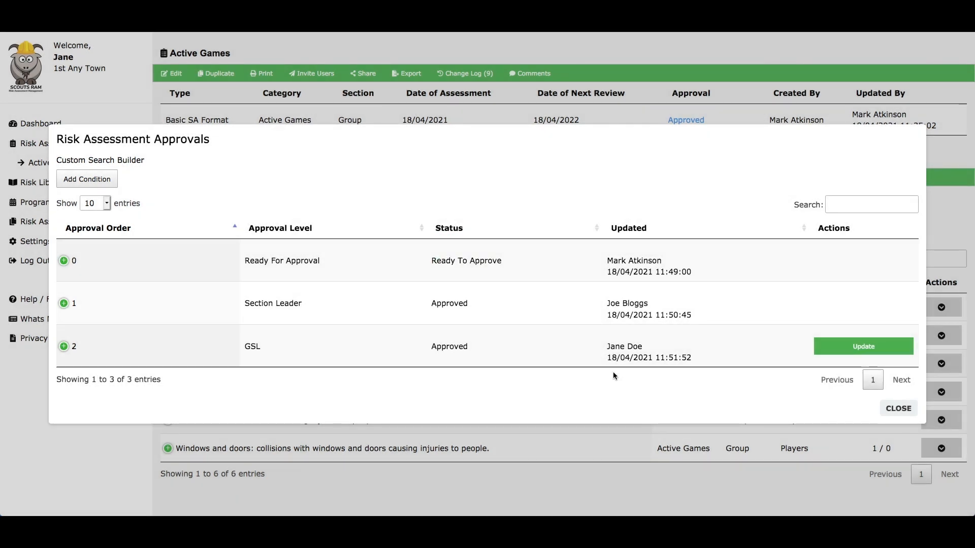
{"action": "left_click", "coordinate": [899, 409]}
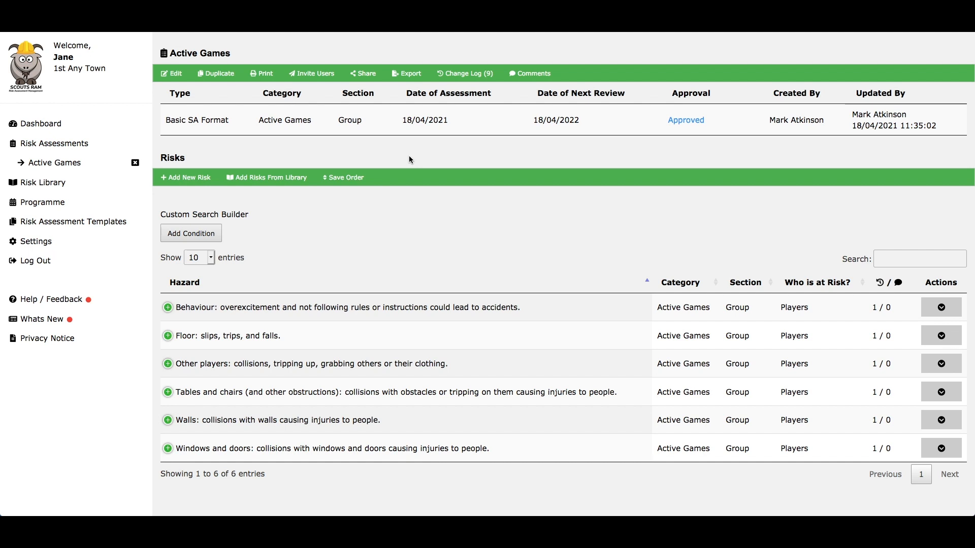
Step: Go to the list of risk assessments and open Active Games from its available actions
{"action": "left_click", "coordinate": [91, 144]}
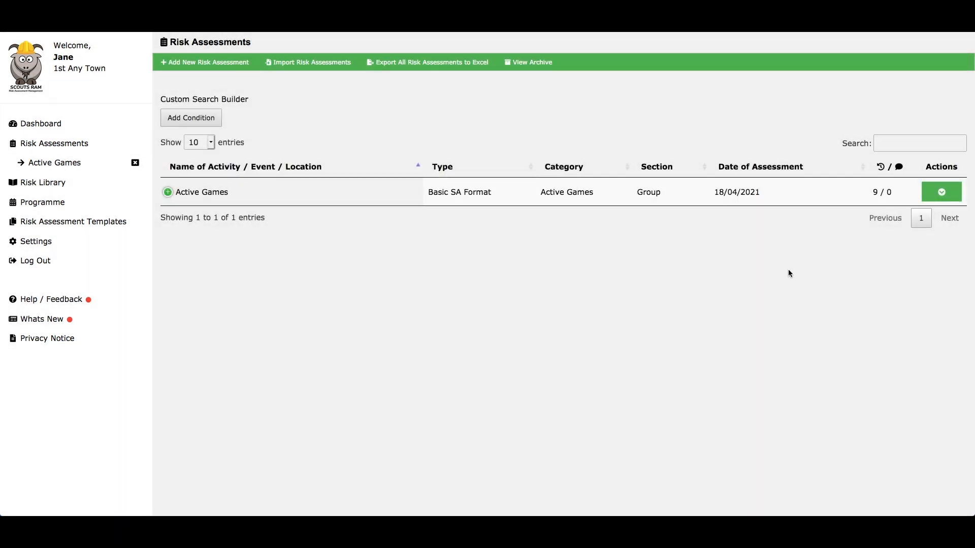
{"action": "left_click", "coordinate": [938, 201]}
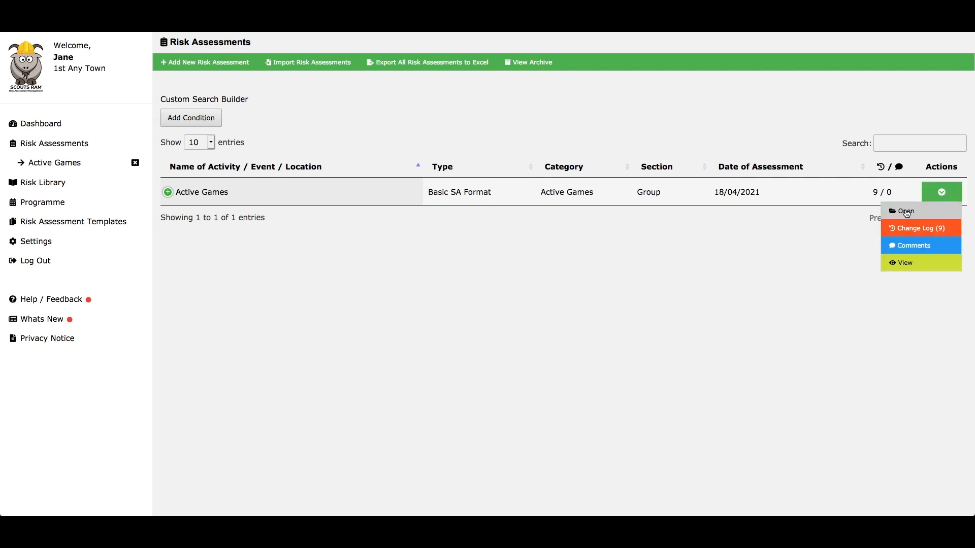
{"action": "left_click", "coordinate": [901, 212]}
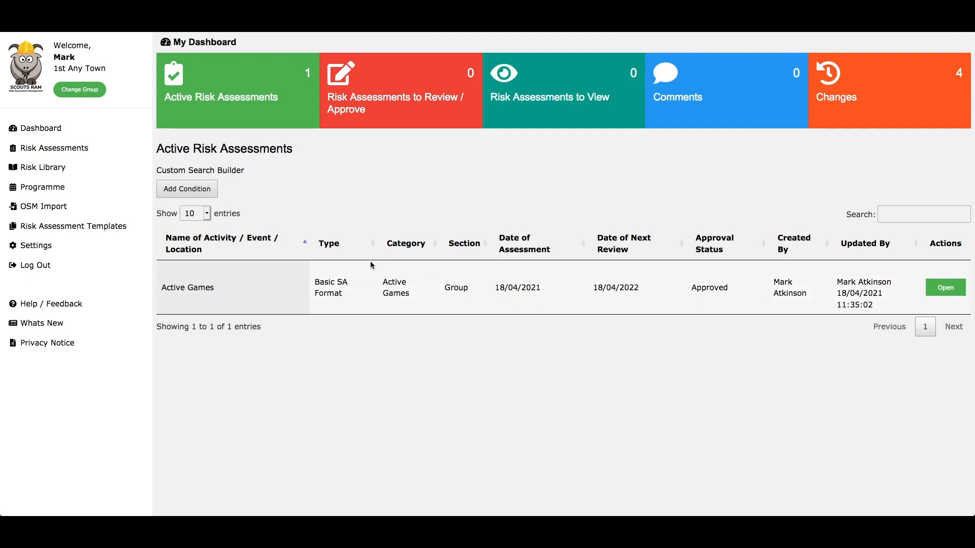
Step: From the assessment creator's account, open the Active Games entry in the risk assessments list
{"action": "left_click", "coordinate": [91, 152]}
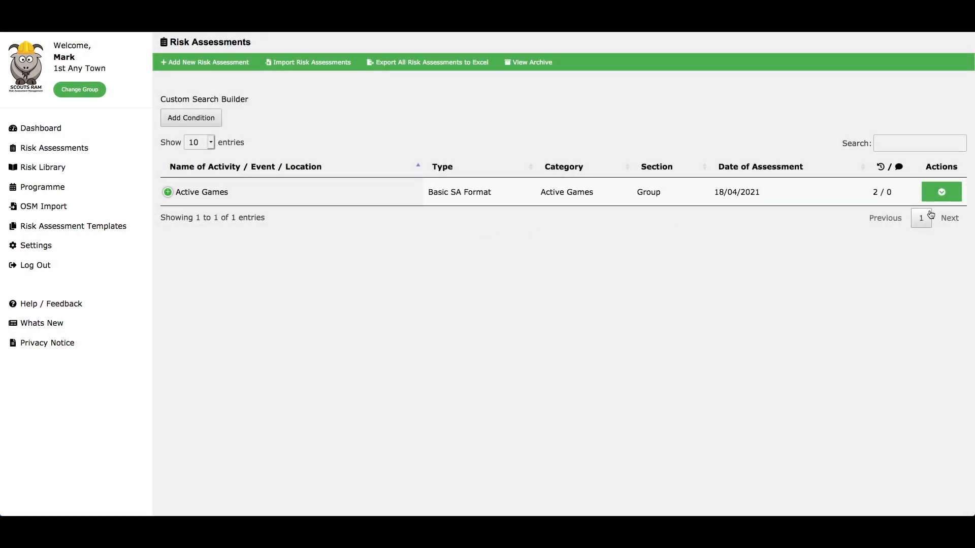
{"action": "left_click", "coordinate": [941, 192]}
{"action": "left_click", "coordinate": [934, 211]}
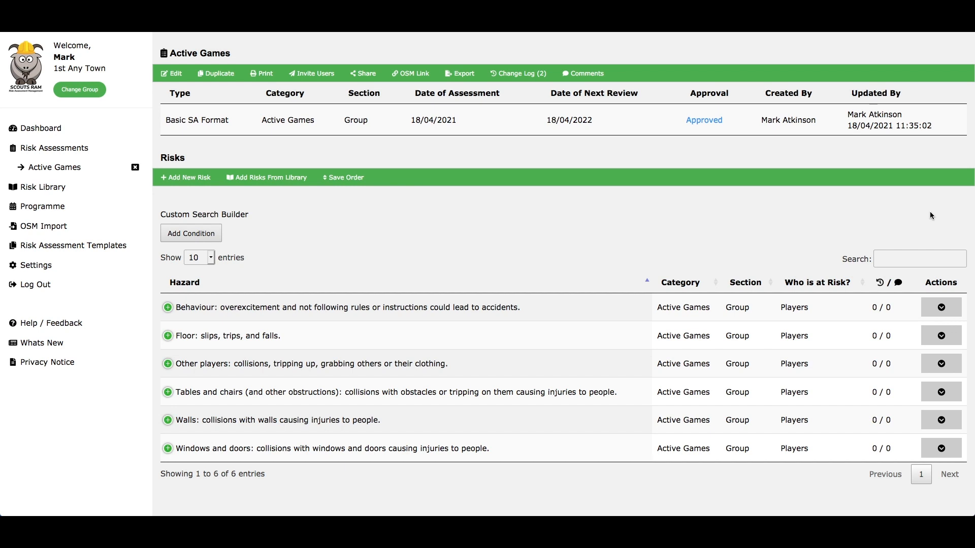
Step: Edit the Behaviour hazard so its controls require at least three leaders, and save the risk
{"action": "left_click", "coordinate": [941, 308]}
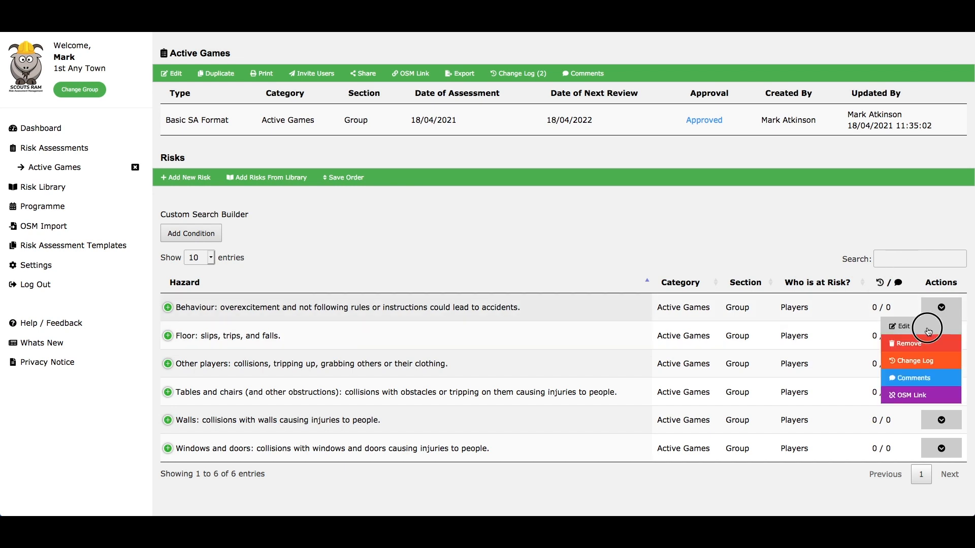
{"action": "left_click", "coordinate": [927, 330]}
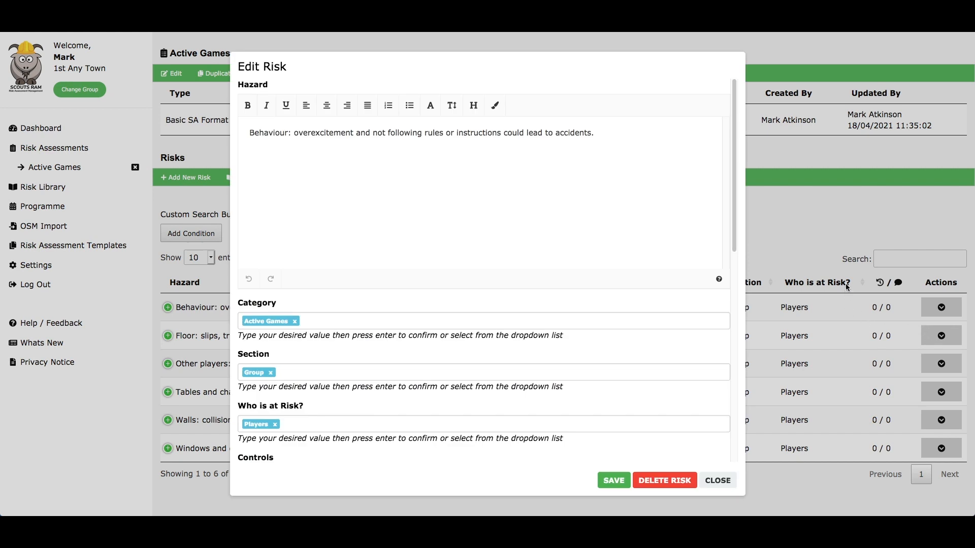
{"action": "left_click_drag", "start_coordinate": [735, 206], "coordinate": [739, 355]}
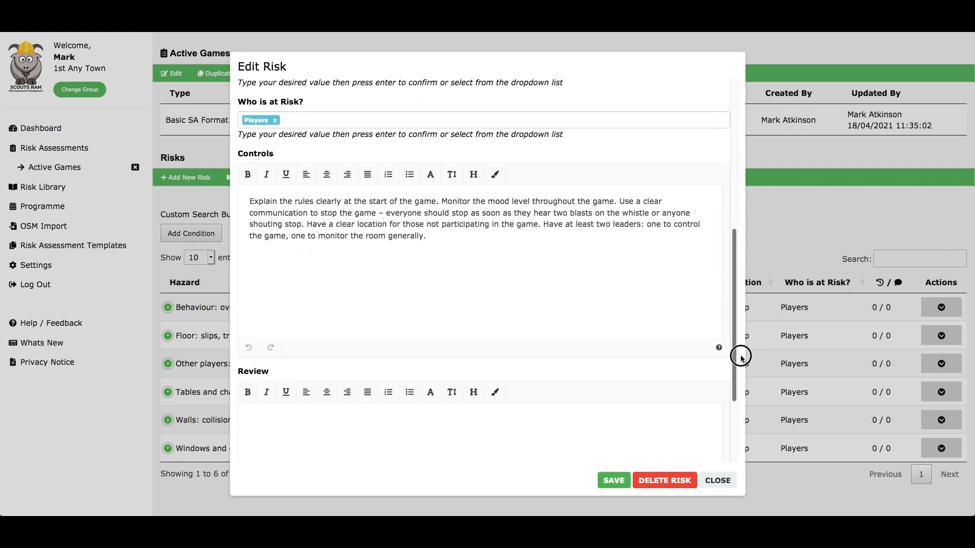
{"action": "left_click", "coordinate": [613, 206]}
{"action": "key", "text": "BackSpace"}
{"action": "key", "text": "BackSpace"}
{"action": "key", "text": "BackSpace"}
{"action": "type", "text": "three"}
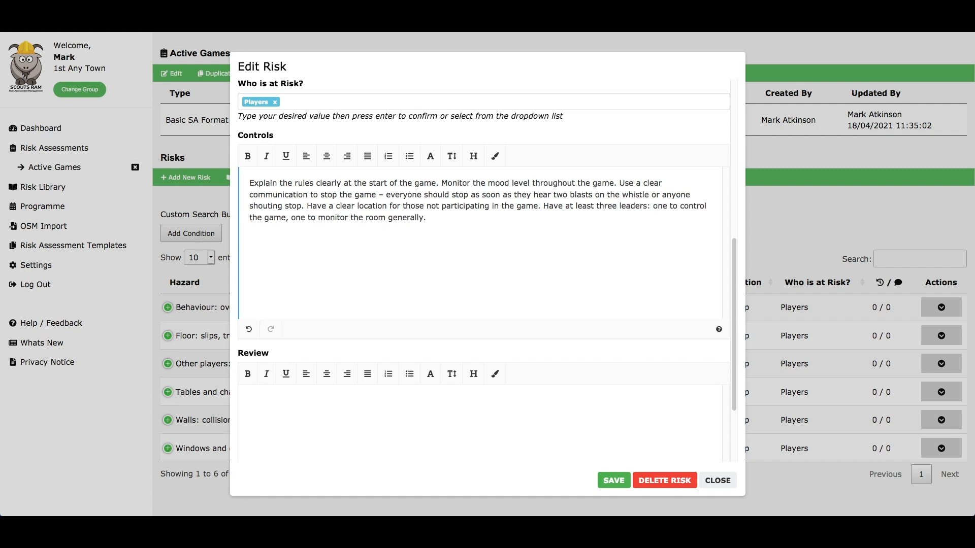
{"action": "left_click", "coordinate": [613, 480]}
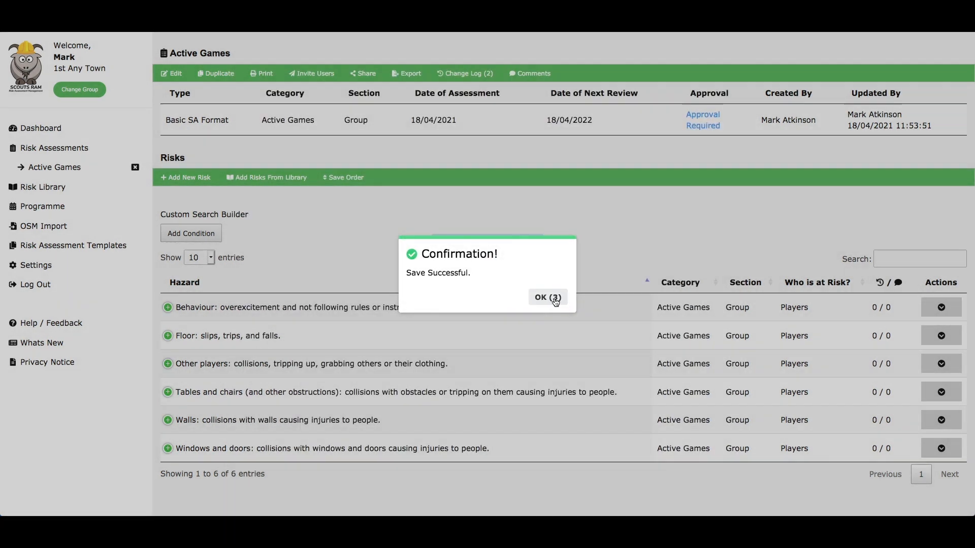
{"action": "left_click", "coordinate": [555, 299]}
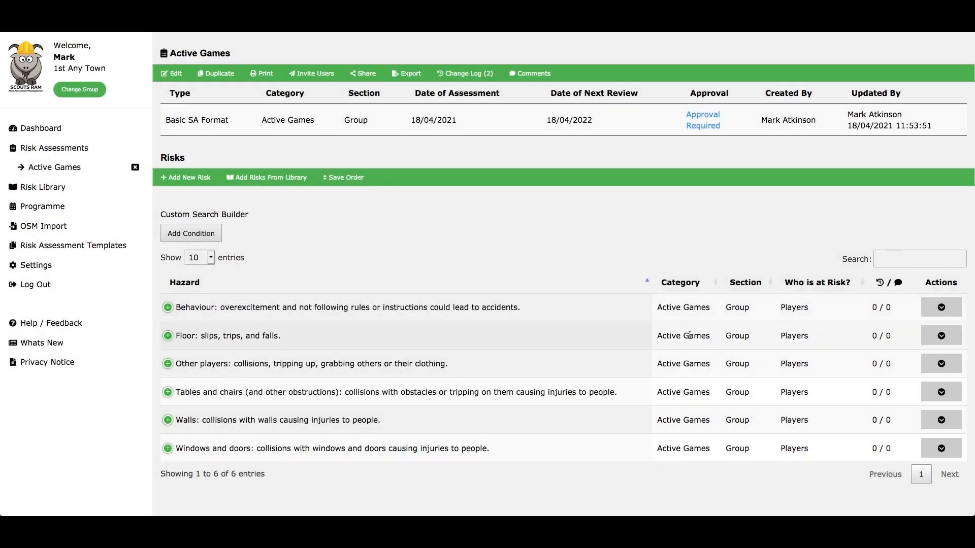
Step: Open the Active Games approvals, set the Ready For Approval entry to Ready To Approve, and save it
{"action": "left_click", "coordinate": [708, 127]}
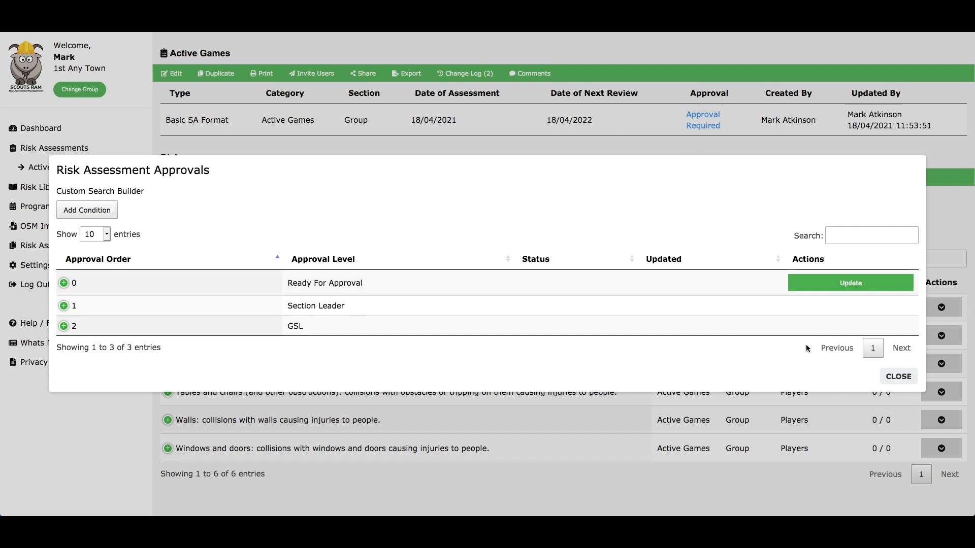
{"action": "left_click", "coordinate": [846, 286]}
{"action": "left_click", "coordinate": [461, 153]}
{"action": "left_click", "coordinate": [460, 155]}
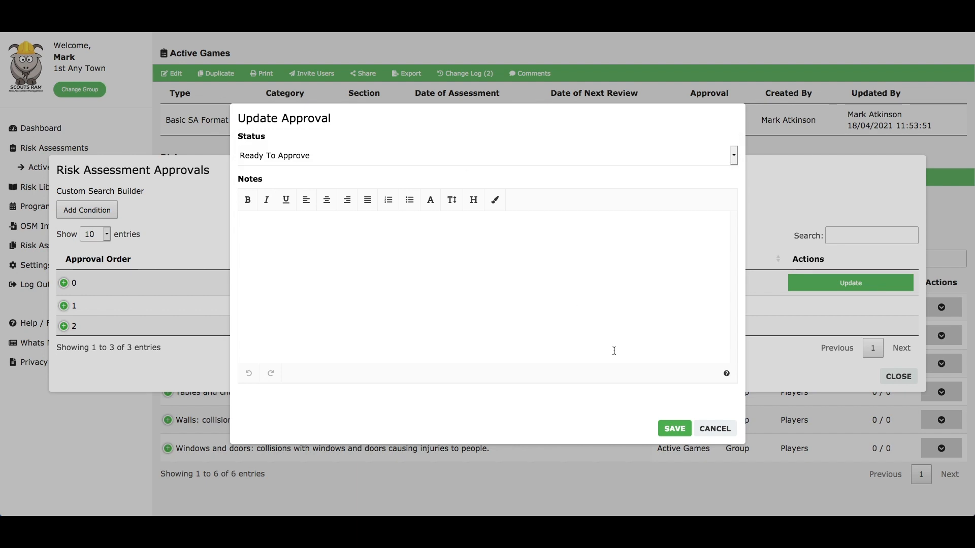
{"action": "left_click", "coordinate": [669, 429]}
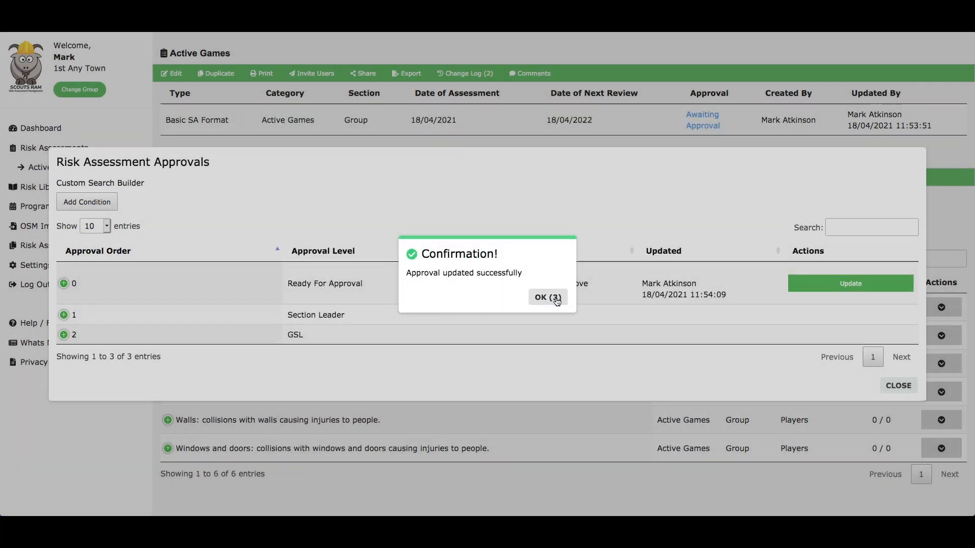
{"action": "left_click", "coordinate": [556, 300]}
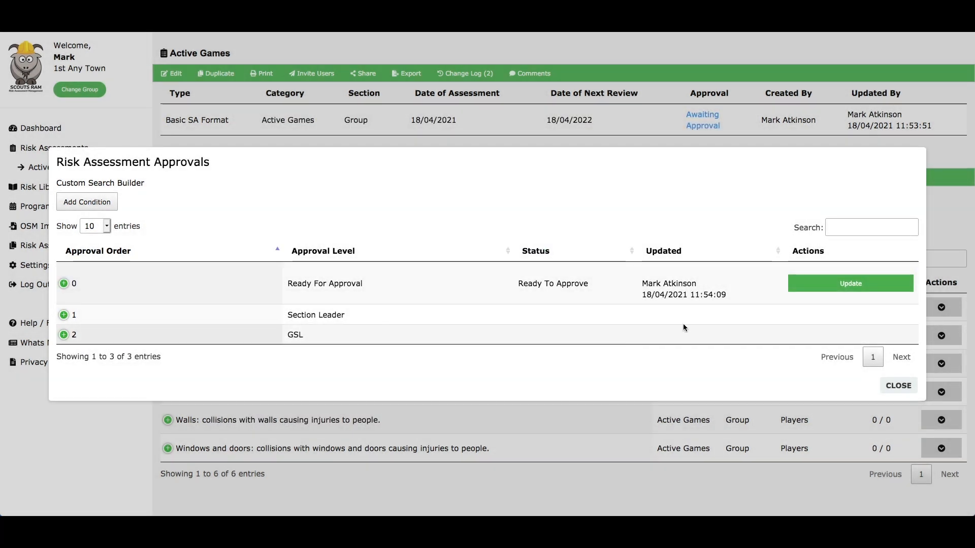